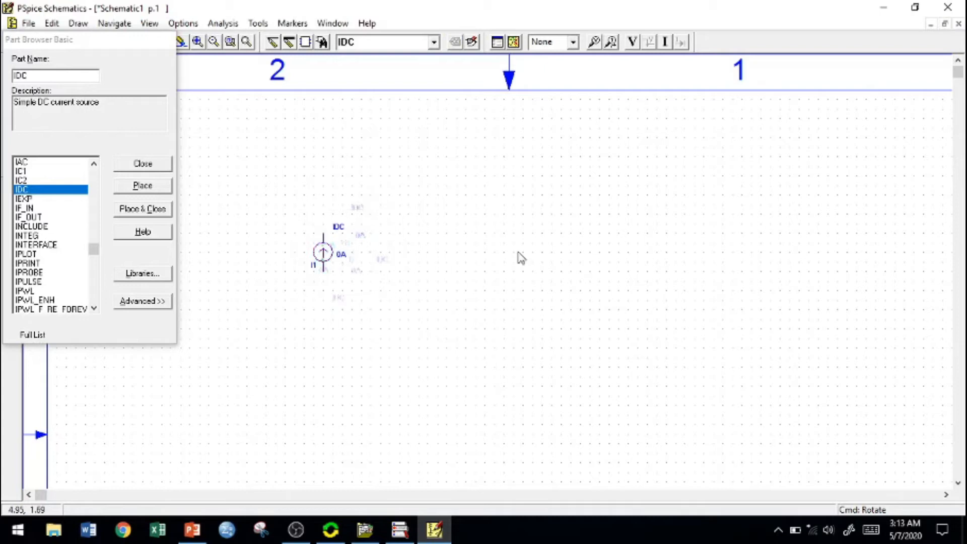
# - Place four resistors (part r): R1 horizontal above the current source, R2 and R3 vertical below it, and R4 horizontal beyond R1
pyautogui.moveTo(54, 79); pyautogui.dragTo(11, 74)
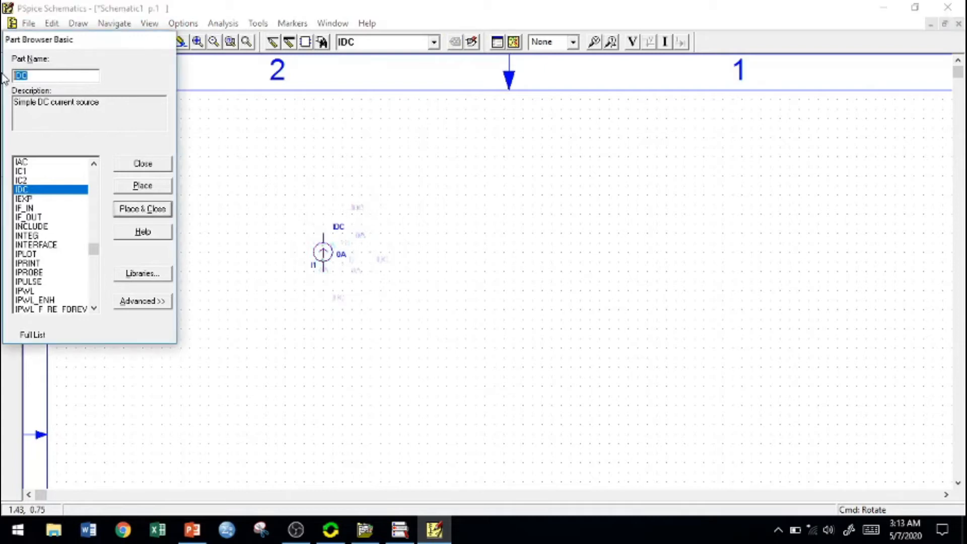
pyautogui.write('r')
pyautogui.click(142, 185)
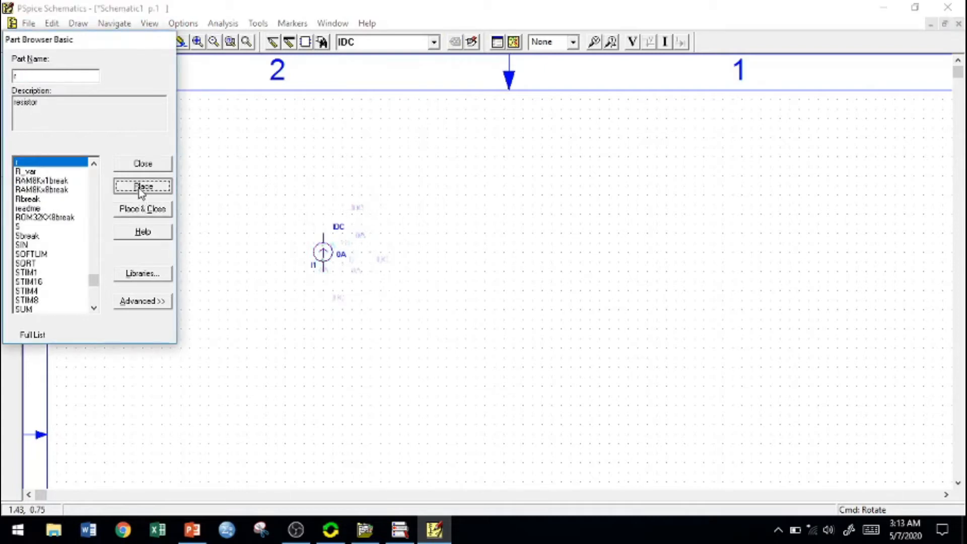
pyautogui.click(385, 219)
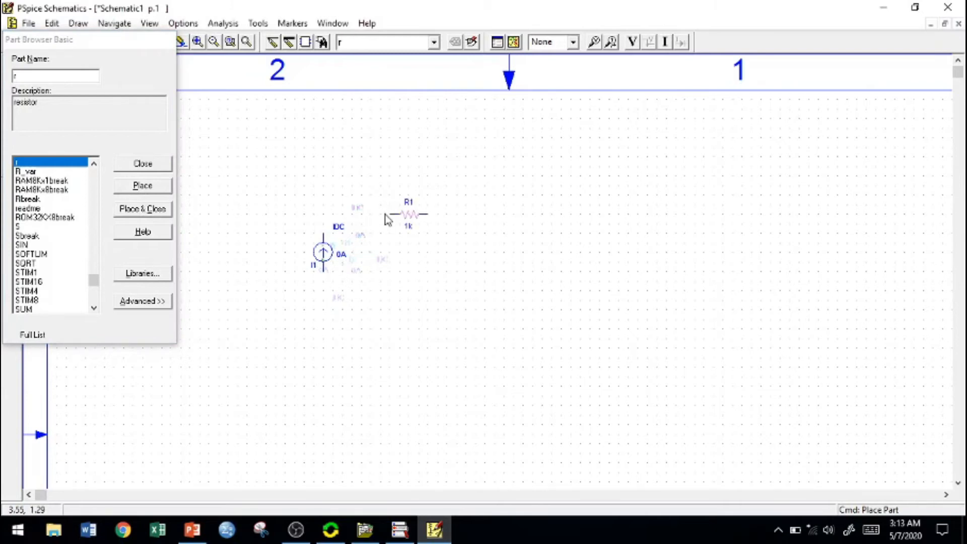
pyautogui.hotkey('ctrl', 'r')
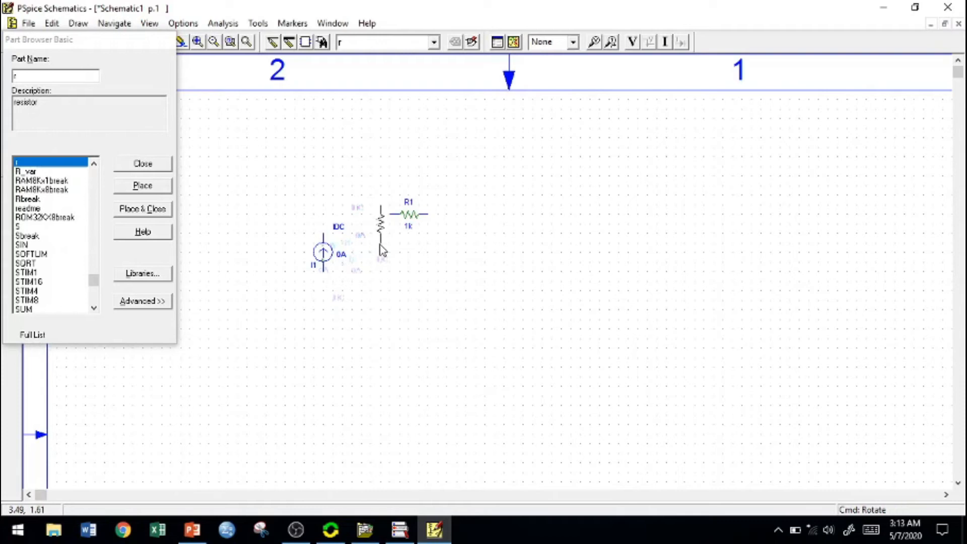
pyautogui.click(371, 273)
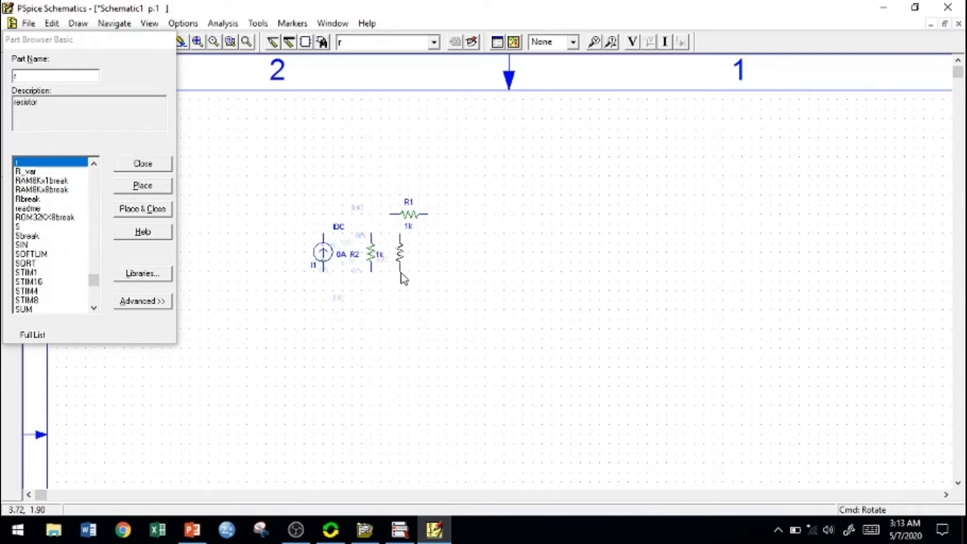
pyautogui.click(451, 274)
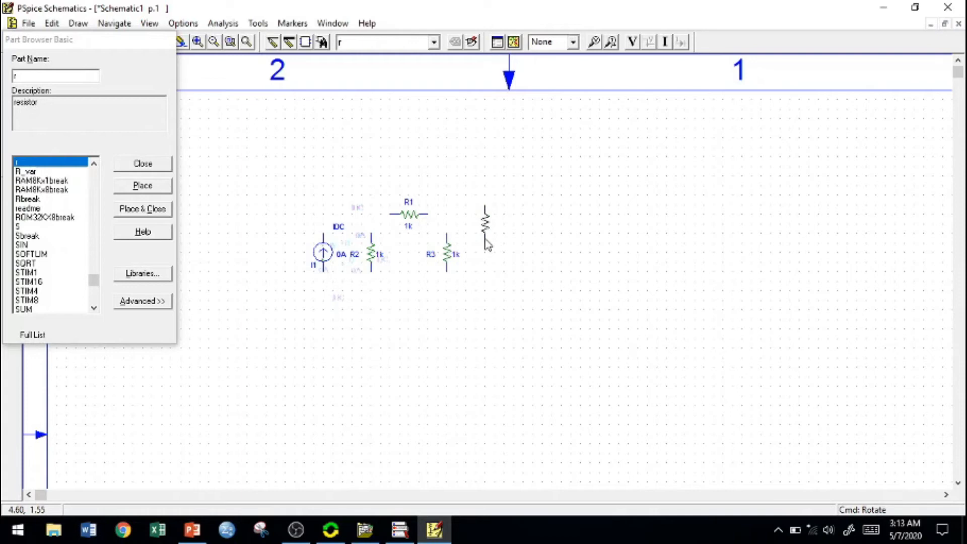
pyautogui.hotkey('ctrl', 'r')
pyautogui.click(506, 221)
pyautogui.rightClick(504, 291)
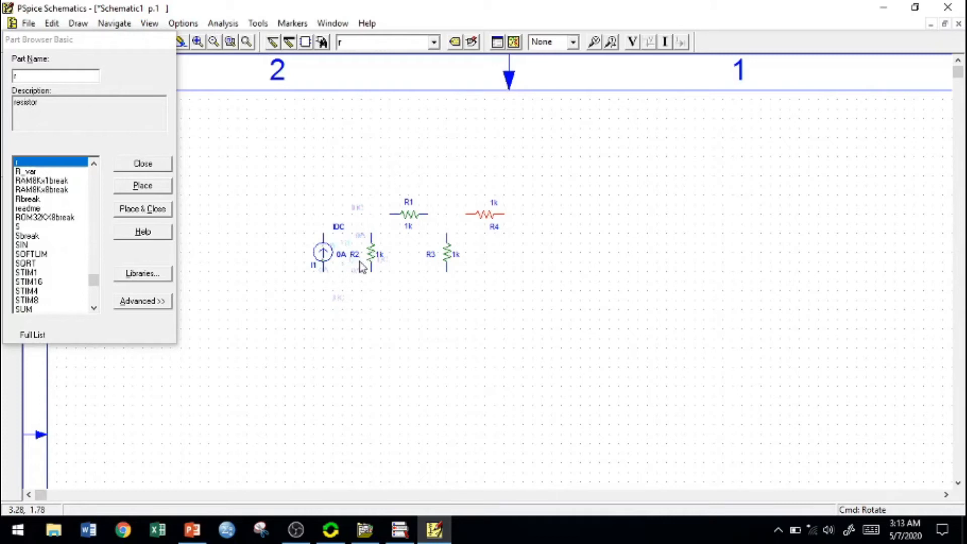
# - Place one voltage-controlled voltage source (part E) above R1, comparing it with the circuit slide in PowerPoint
pyautogui.click(69, 71)
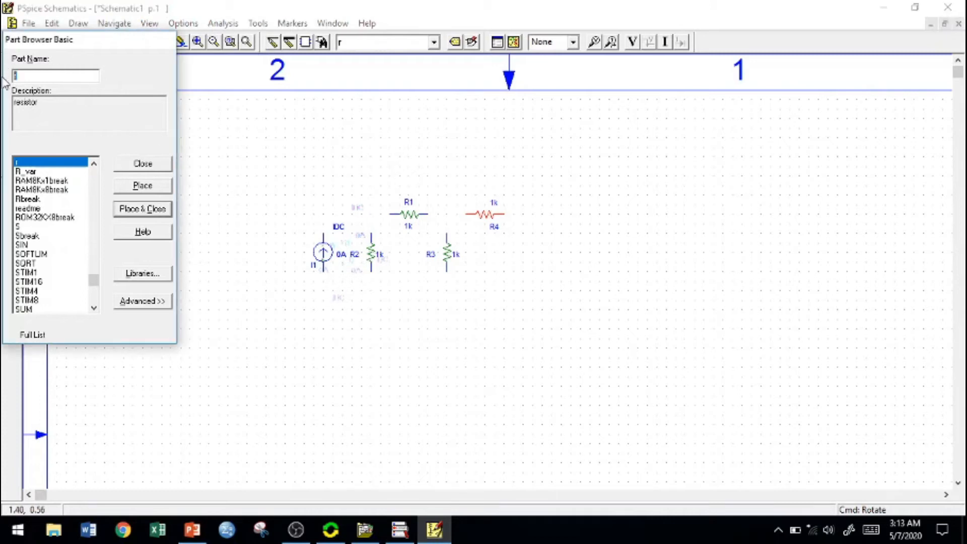
pyautogui.write('e')
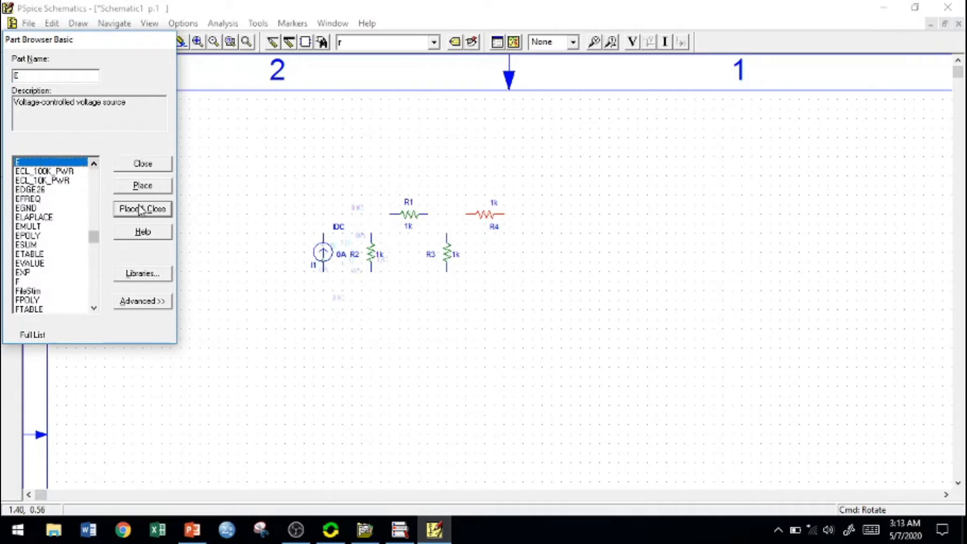
pyautogui.click(143, 187)
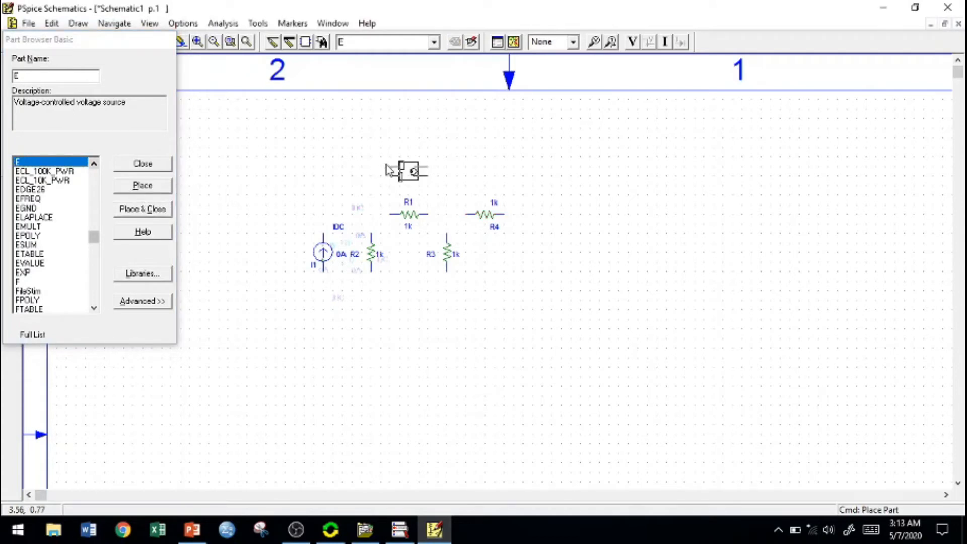
pyautogui.click(388, 170)
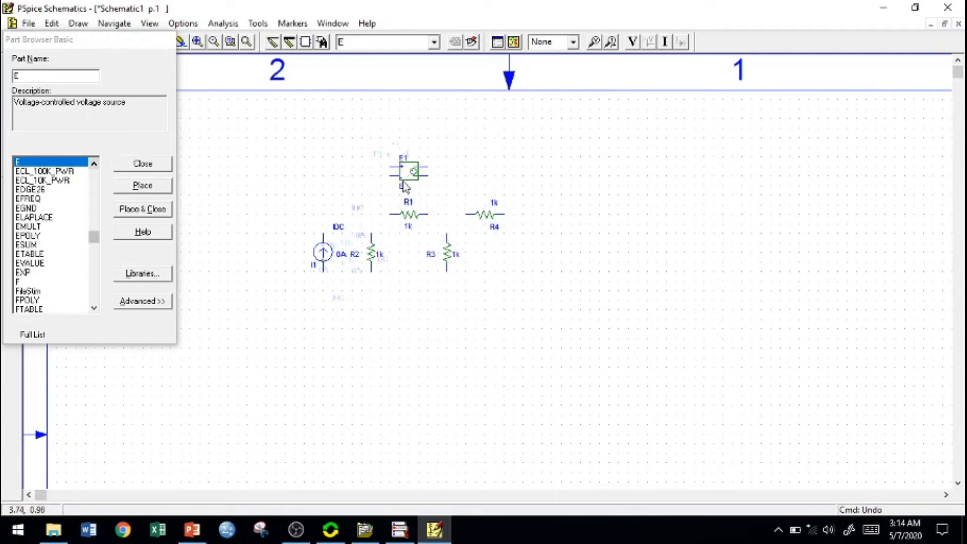
pyautogui.click(200, 538)
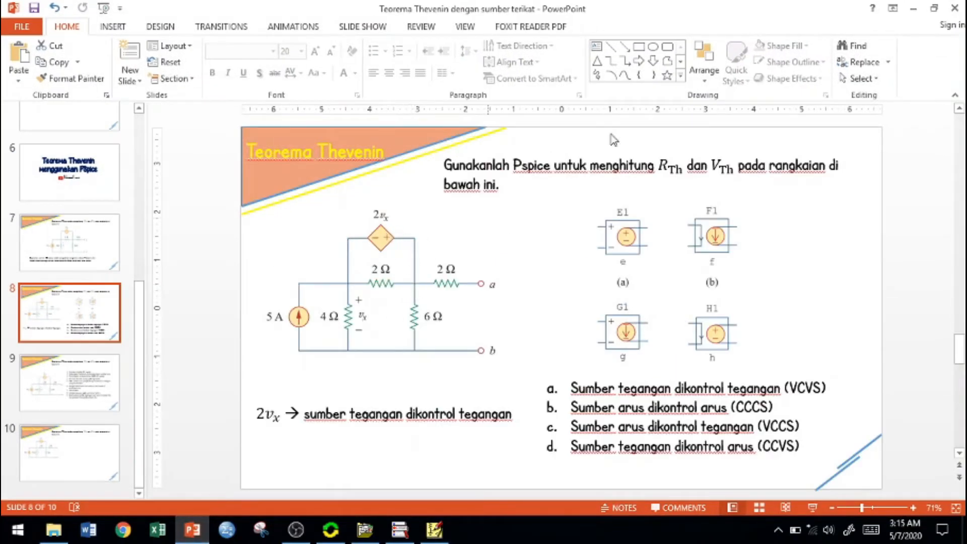
pyautogui.click(912, 10)
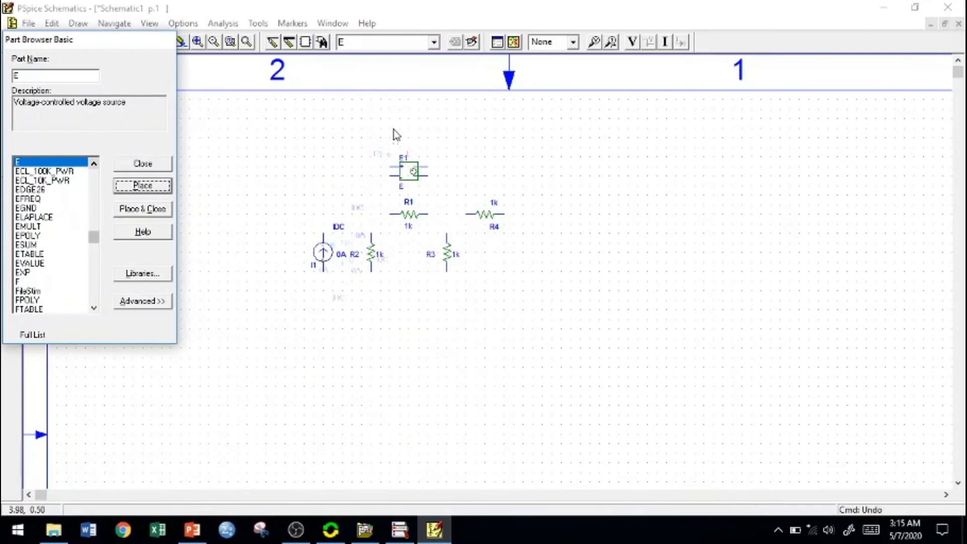
pyautogui.click(143, 163)
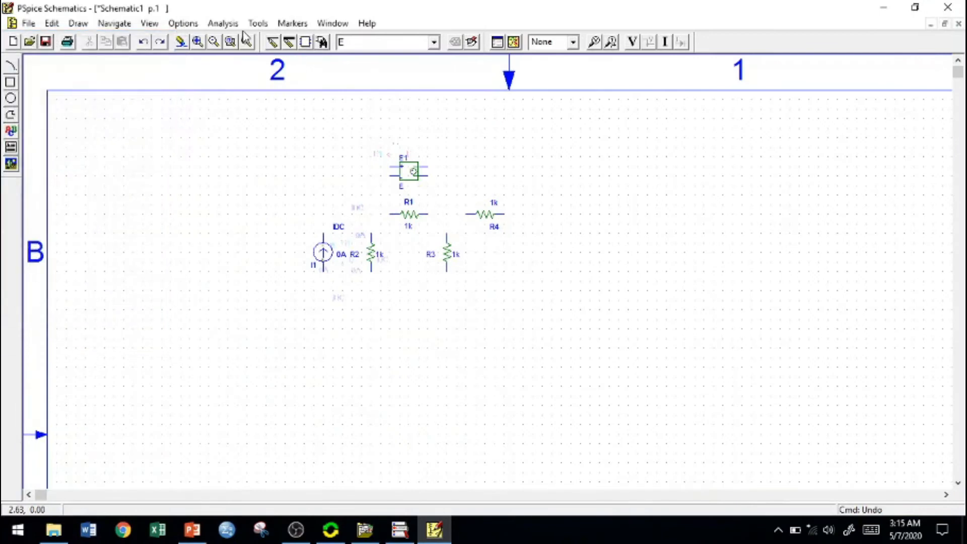
# - Rotate the E source until its plus and minus control terminals point up, and centre it above R1
pyautogui.click(198, 42)
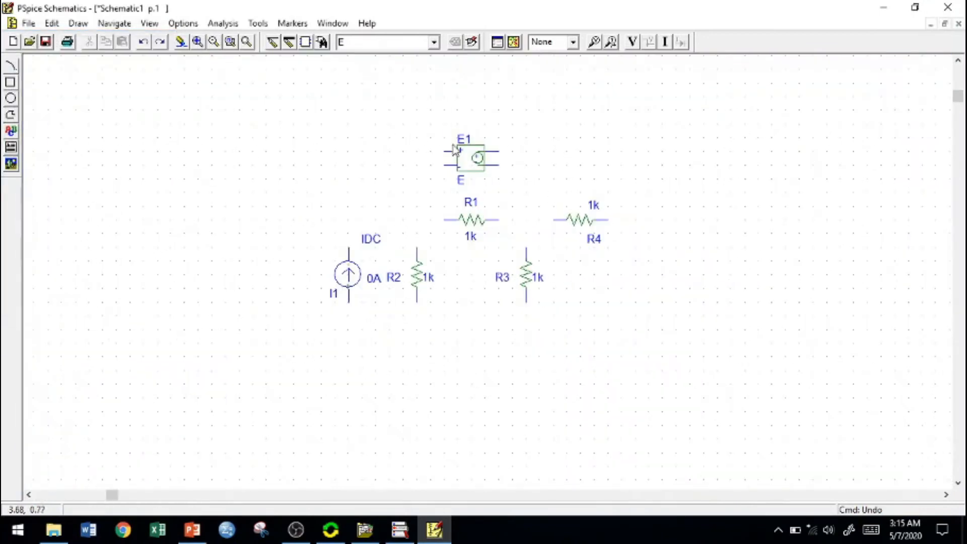
pyautogui.click(463, 155)
pyautogui.hotkey('ctrl', 'r')
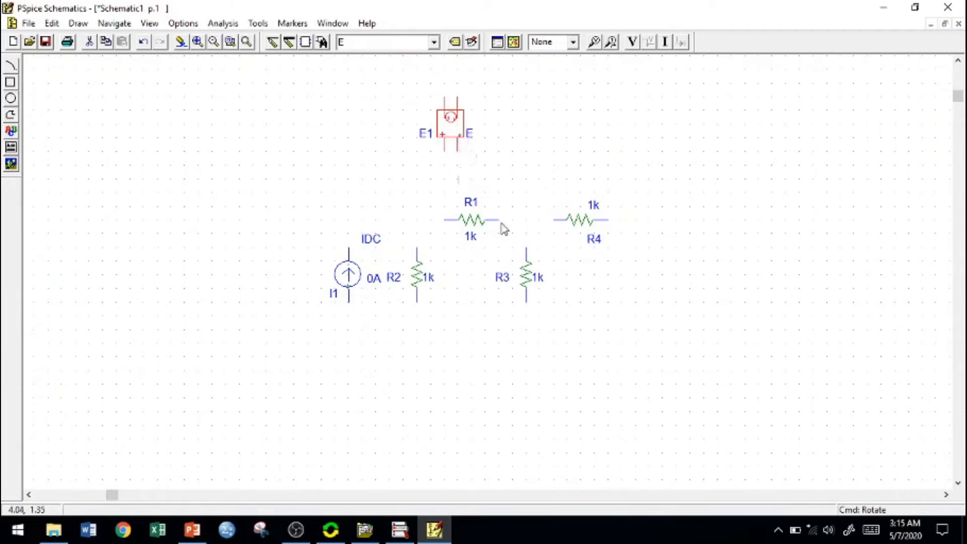
pyautogui.hotkey('ctrl', 'r')
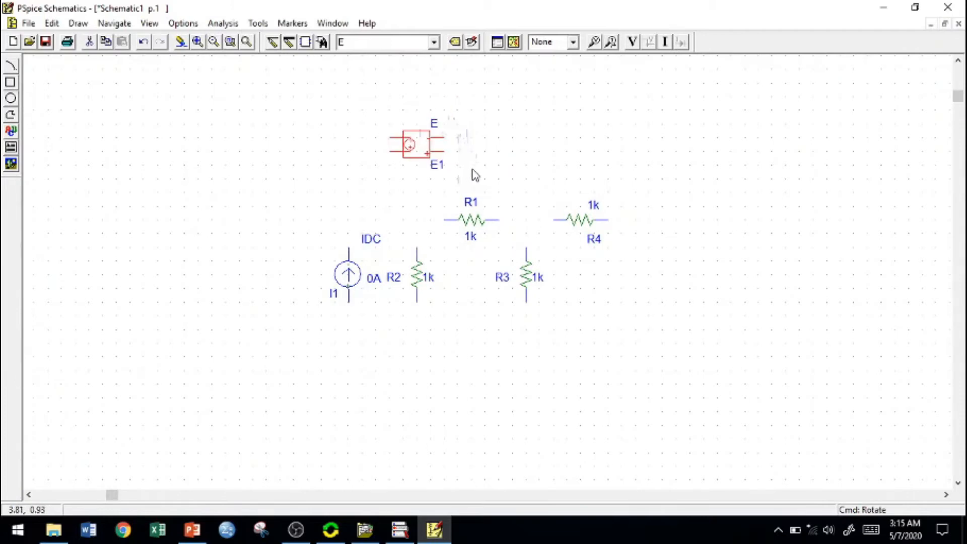
pyautogui.hotkey('ctrl', 'r')
pyautogui.click(386, 164)
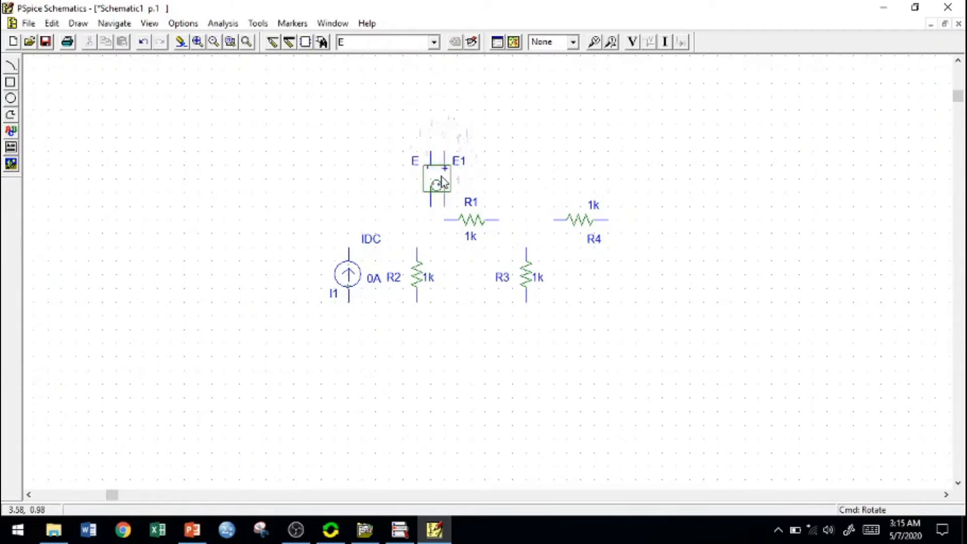
pyautogui.moveTo(442, 181); pyautogui.dragTo(468, 160)
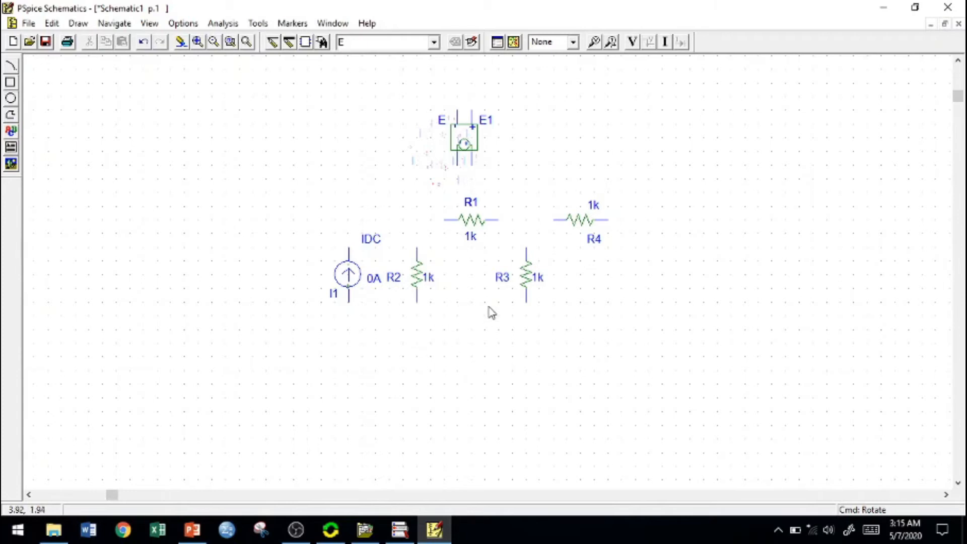
# - Wire the near end of R1 to the top of R2 and to the top of the current source
pyautogui.hotkey('ctrl', 'w')
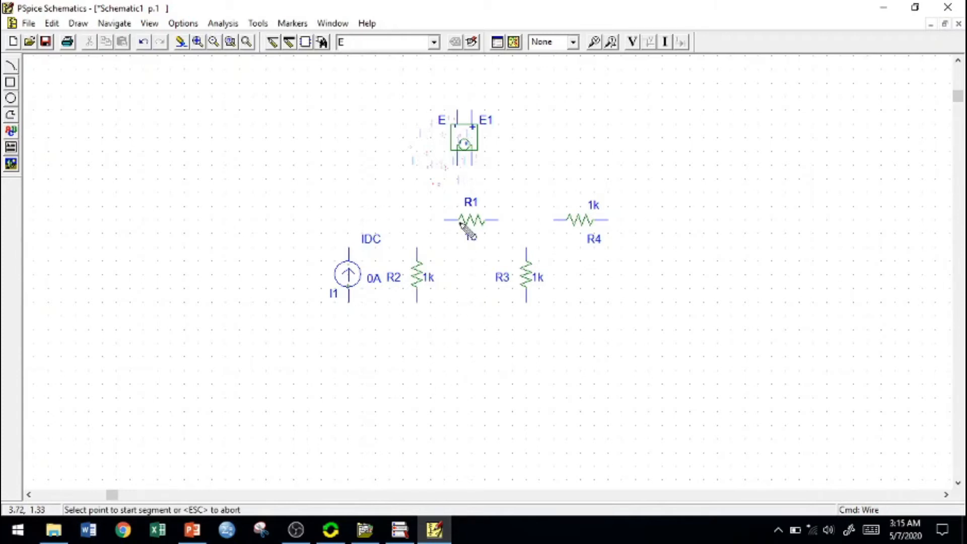
pyautogui.click(444, 219)
pyautogui.click(418, 248)
pyautogui.click(418, 219)
pyautogui.click(348, 258)
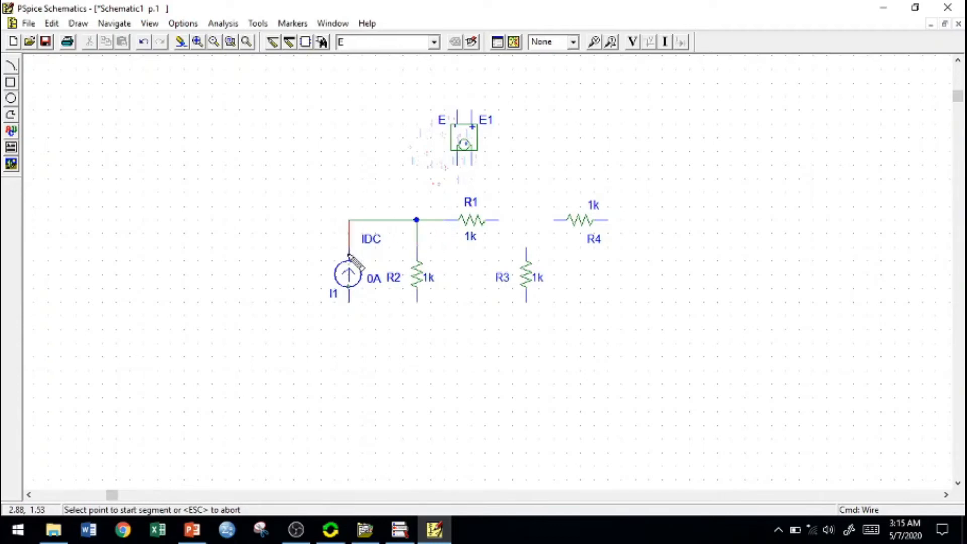
# - Wire the free end of R1 to R4 and connect the top of R3 to that wire
pyautogui.click(496, 220)
pyautogui.click(553, 220)
pyautogui.click(526, 250)
pyautogui.click(526, 219)
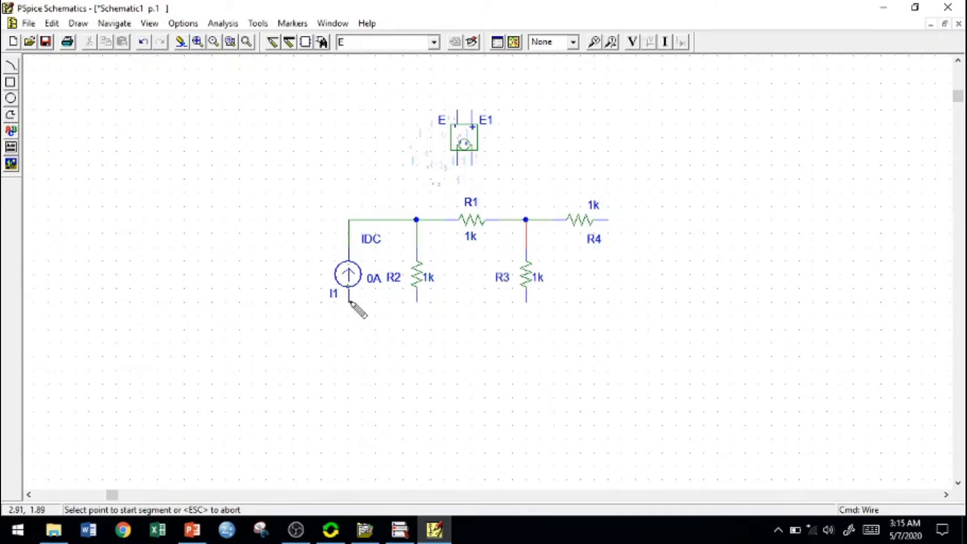
# - Wire the lower ends of the current source, R2 and R3 together and extend the bottom rail to below R4's open end
pyautogui.click(348, 301)
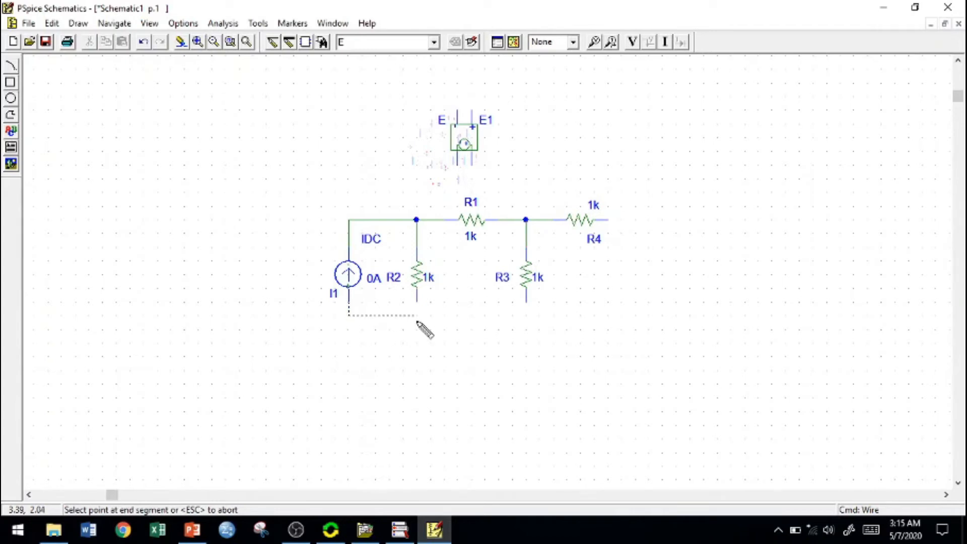
pyautogui.click(416, 302)
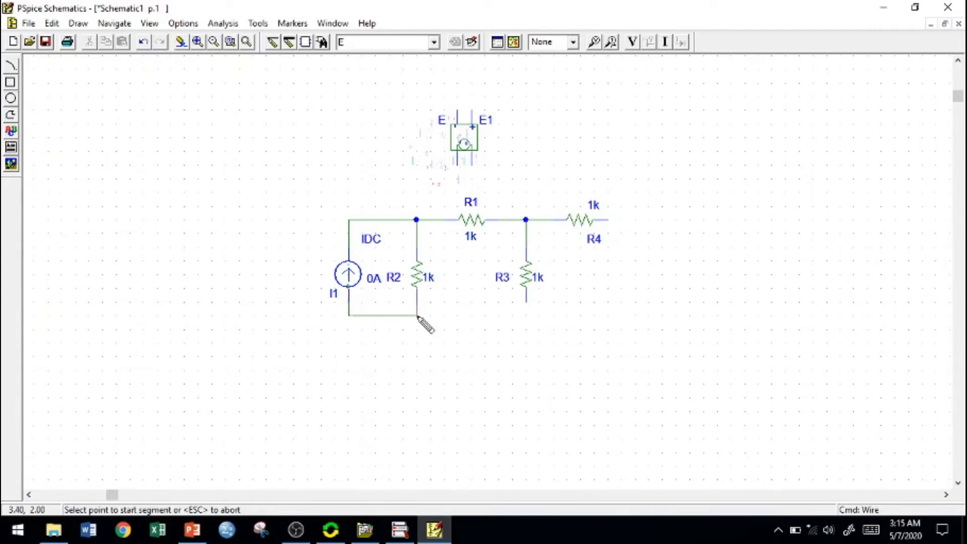
pyautogui.click(416, 314)
pyautogui.click(526, 302)
pyautogui.click(527, 318)
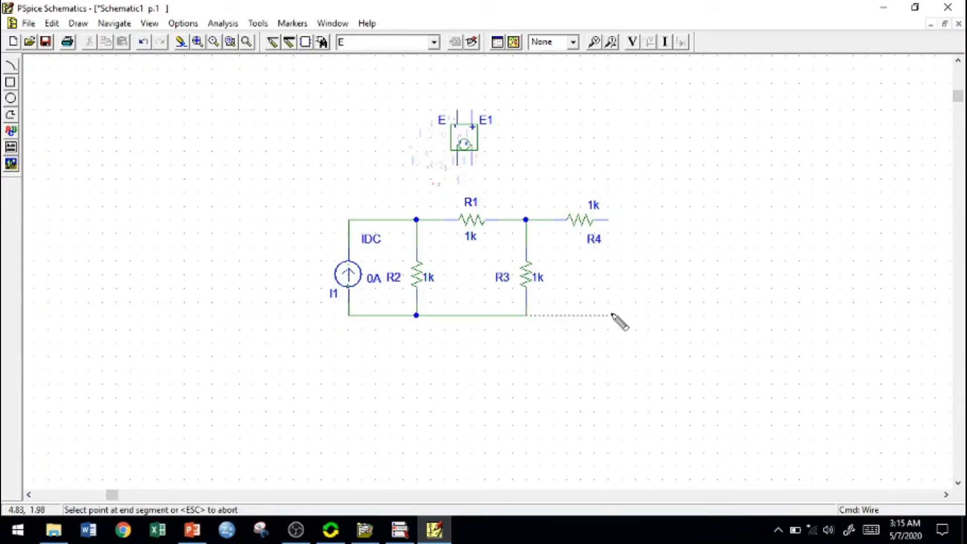
pyautogui.doubleClick(612, 314)
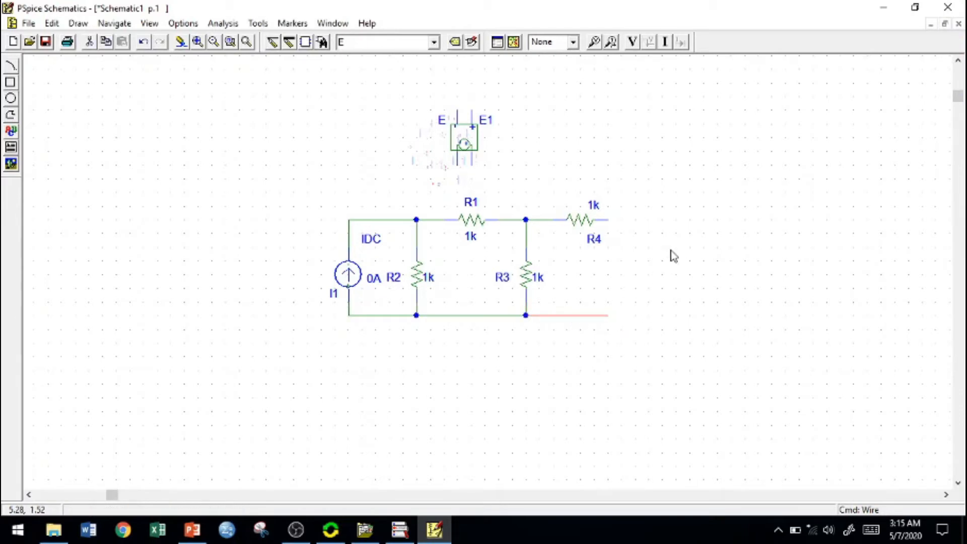
# - Wire the two lower output terminals of the E source to the nodes at either end of R1
pyautogui.hotkey('ctrl', 'w')
pyautogui.click(472, 165)
pyautogui.click(526, 220)
pyautogui.click(458, 164)
pyautogui.click(416, 220)
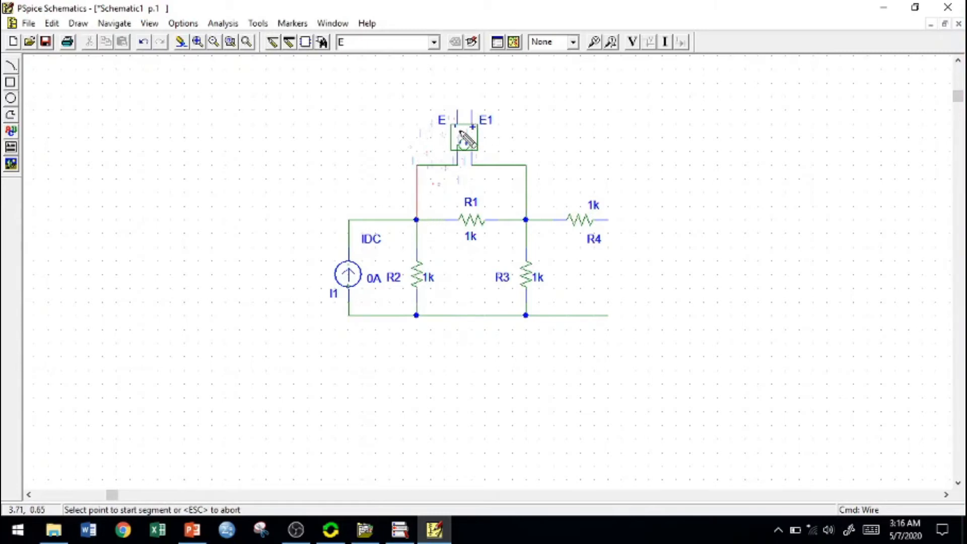
# - Check the controlling voltage on the PowerPoint slide, and wire the E source's plus control terminal to R2's top and minus to R2's bottom
pyautogui.click(193, 530)
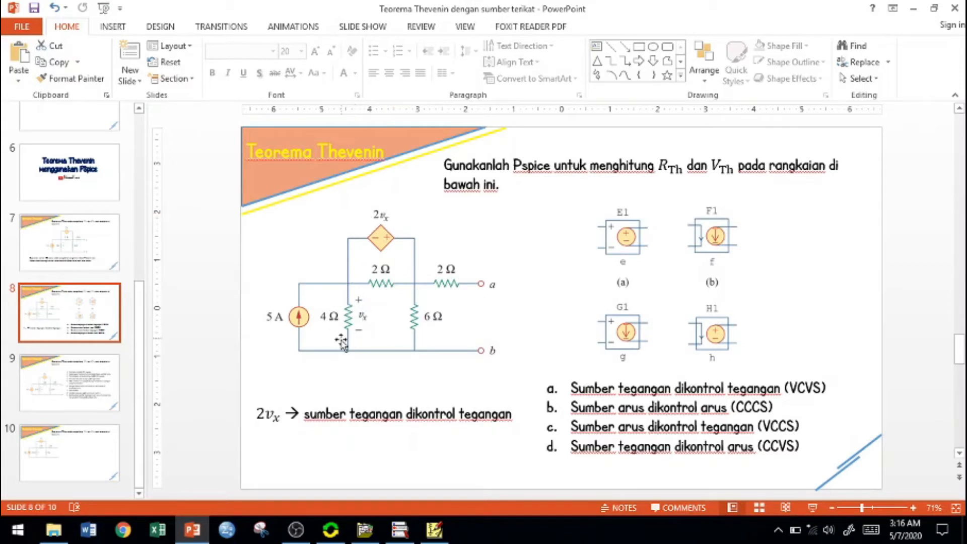
pyautogui.click(203, 540)
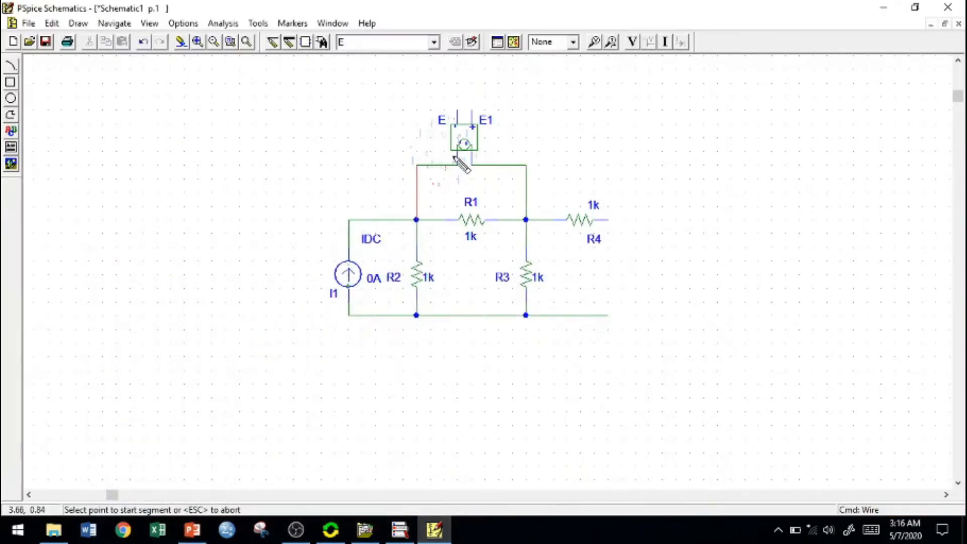
pyautogui.click(472, 109)
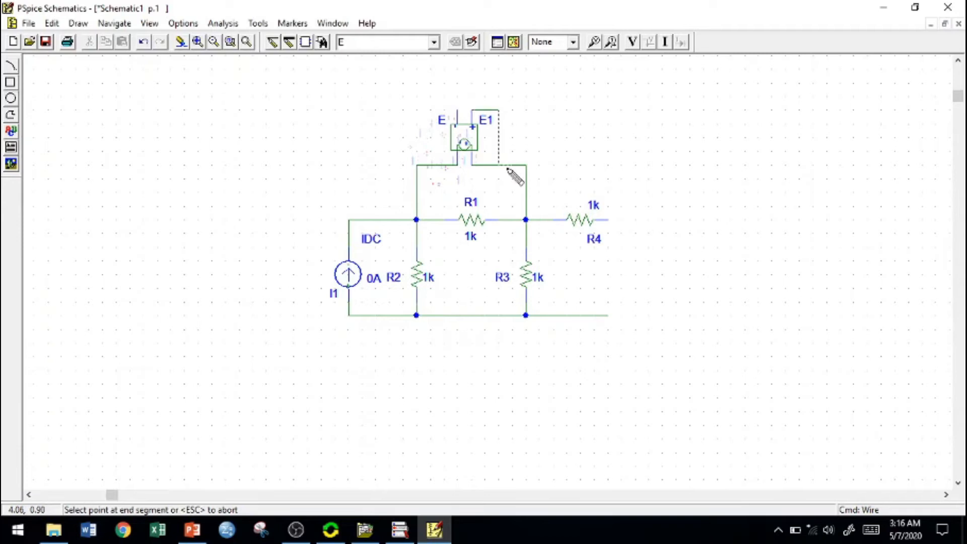
pyautogui.click(498, 246)
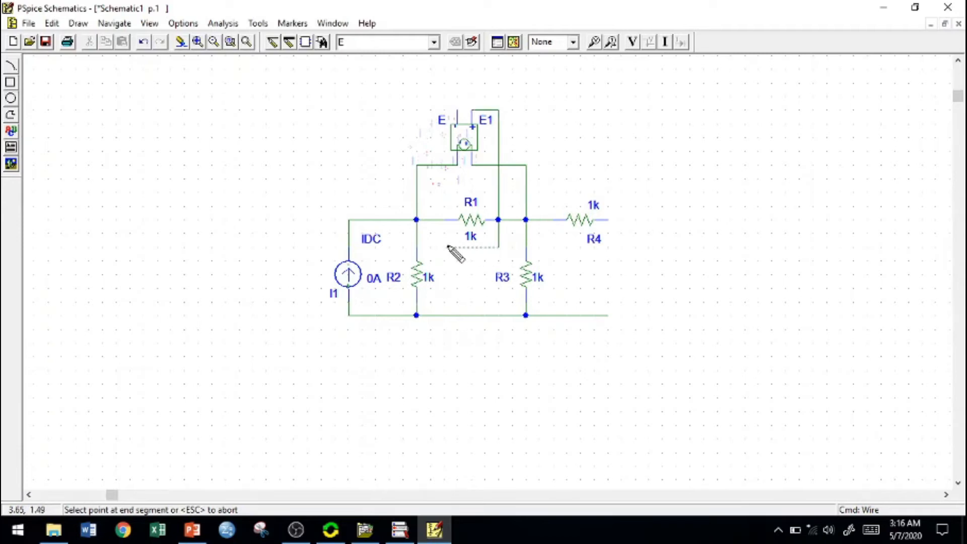
pyautogui.click(415, 246)
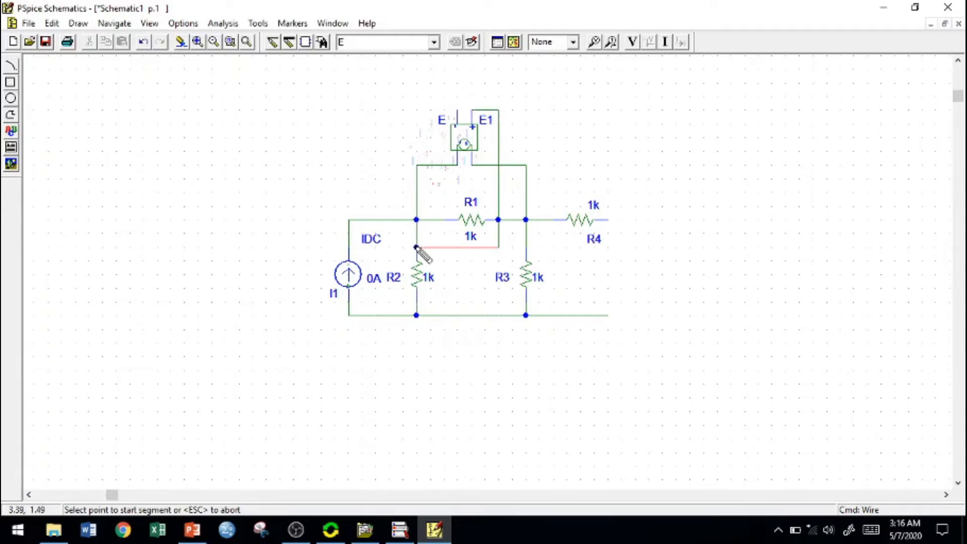
pyautogui.click(456, 110)
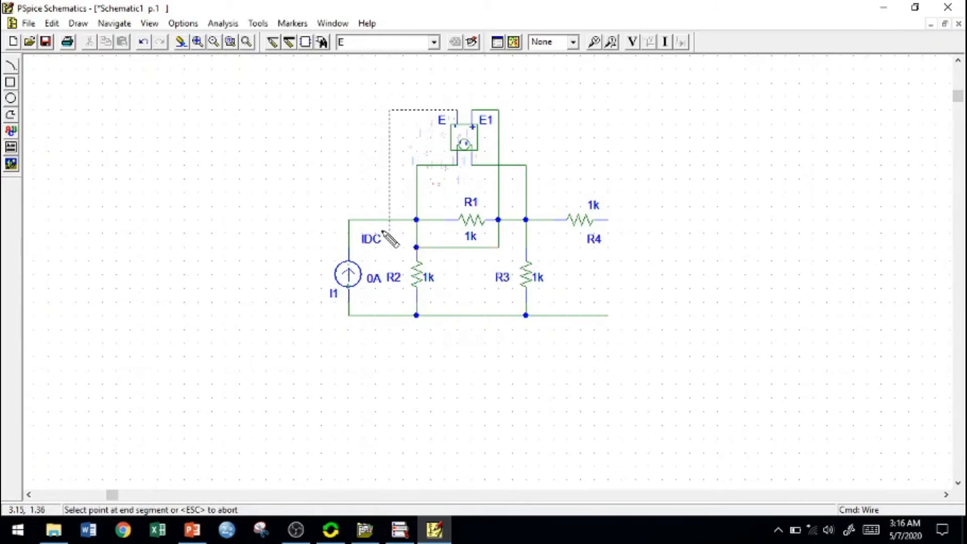
pyautogui.click(416, 302)
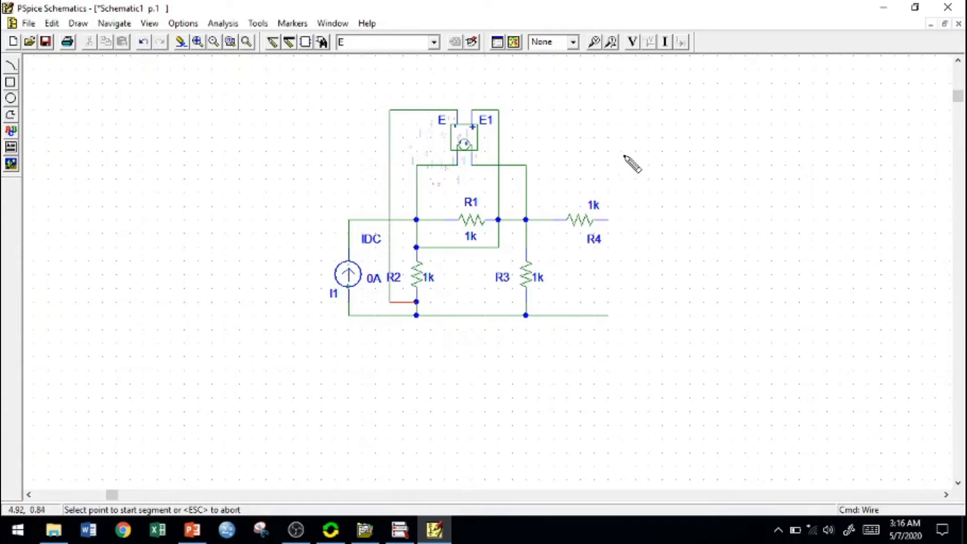
pyautogui.press('Escape')
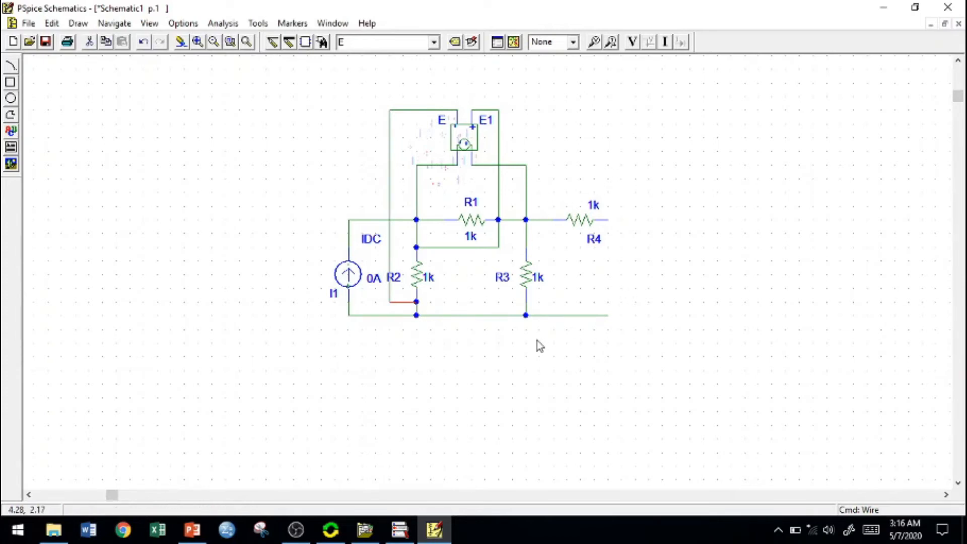
# - Check the source current on the PowerPoint slide, and set the DC value of current source I1 to 5 A in PSpice Schematics
pyautogui.click(198, 533)
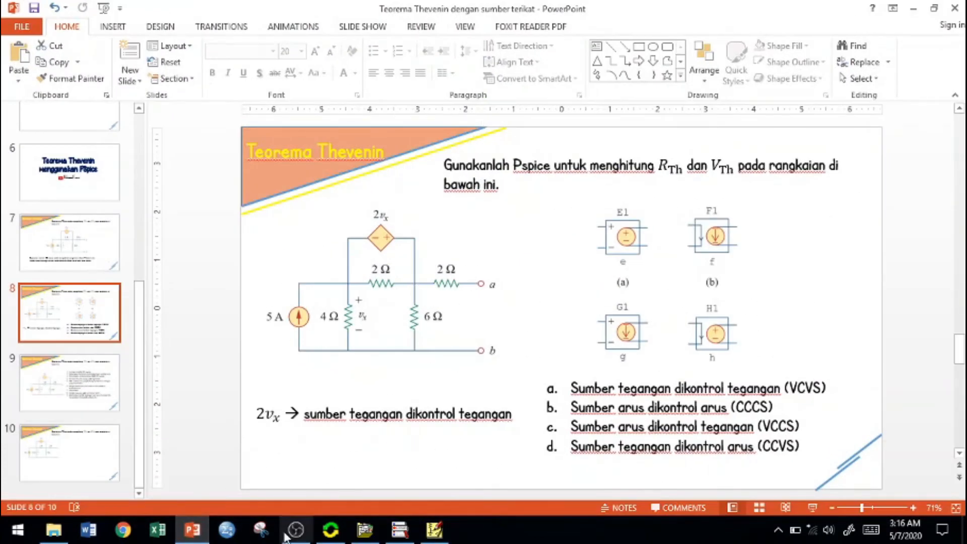
pyautogui.click(434, 529)
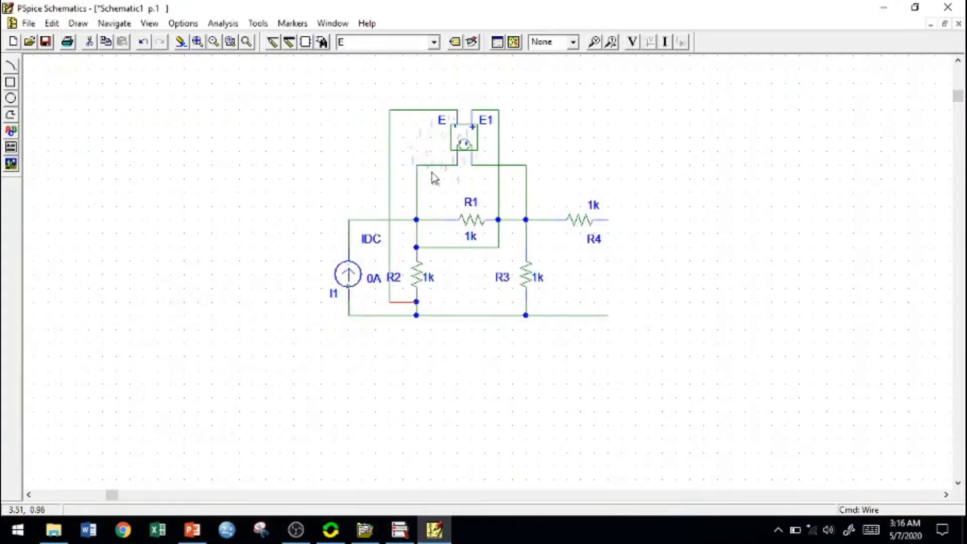
pyautogui.doubleClick(373, 279)
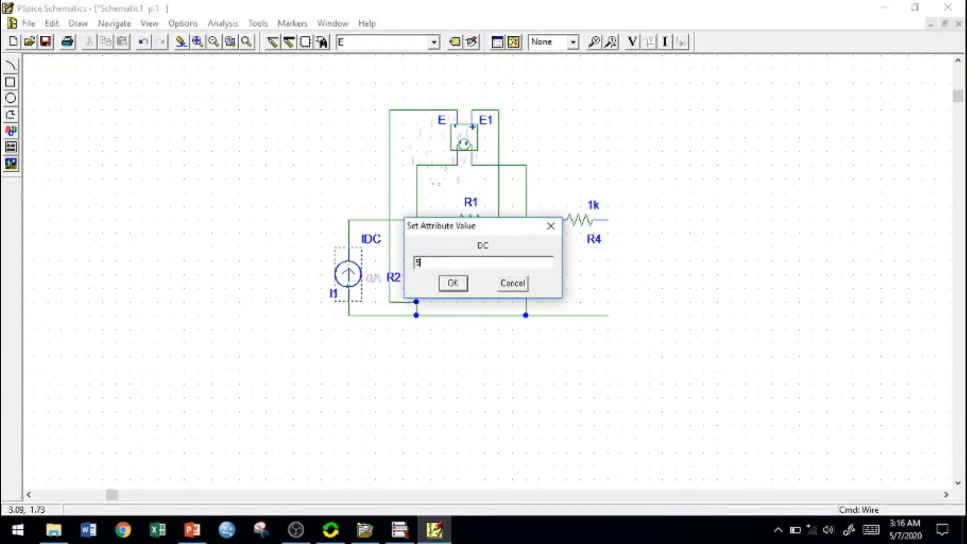
pyautogui.press('Return')
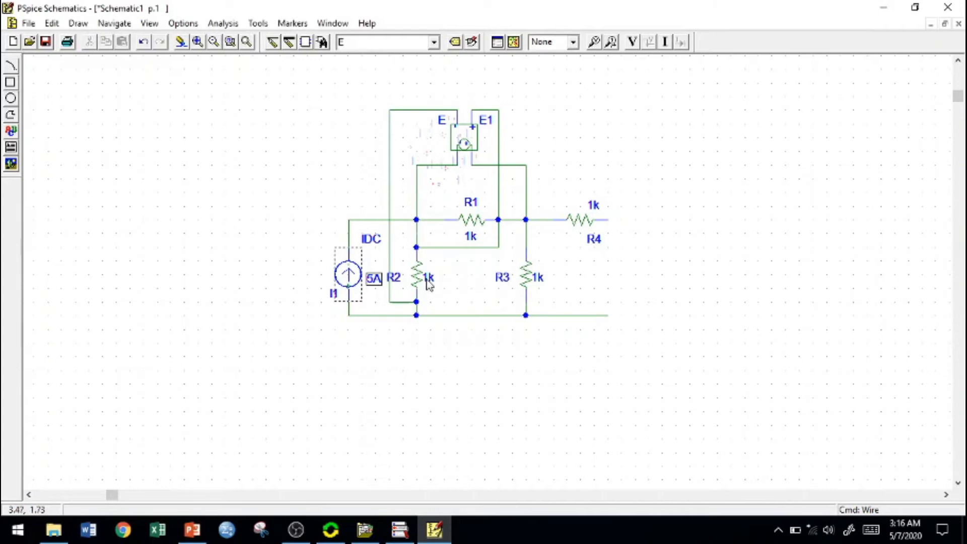
# - Check the resistances on the PowerPoint slide, and set R2 to 4 and R1 to 2 in PSpice Schematics
pyautogui.click(202, 534)
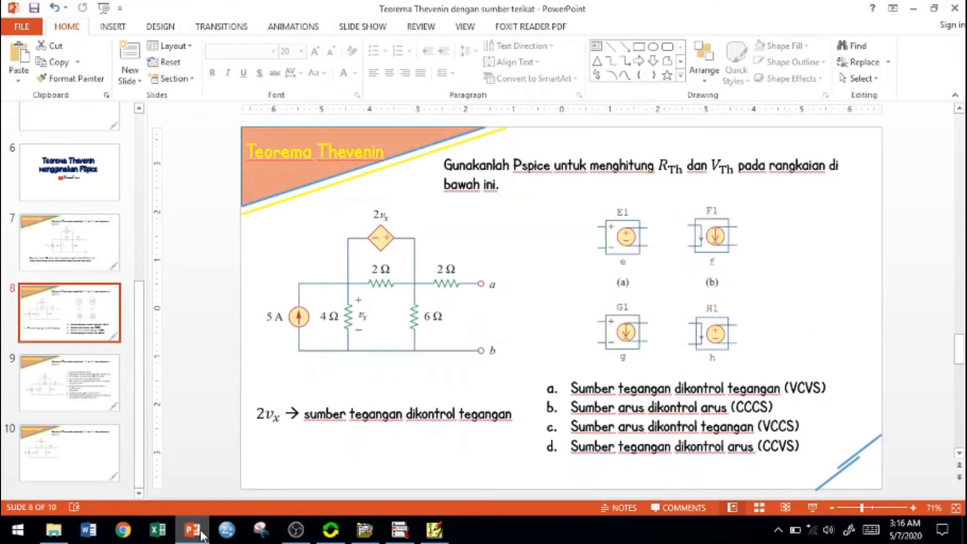
pyautogui.click(201, 533)
pyautogui.doubleClick(427, 276)
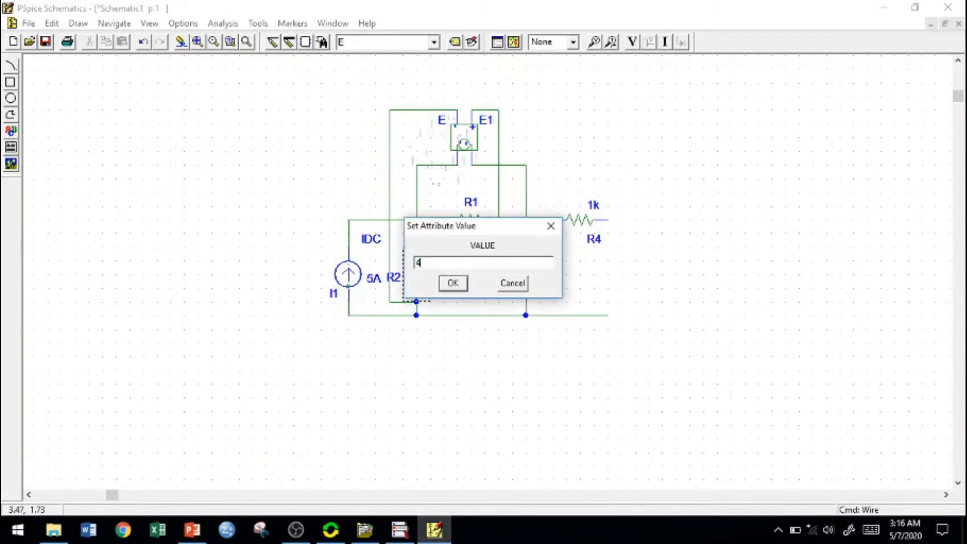
pyautogui.press('Return')
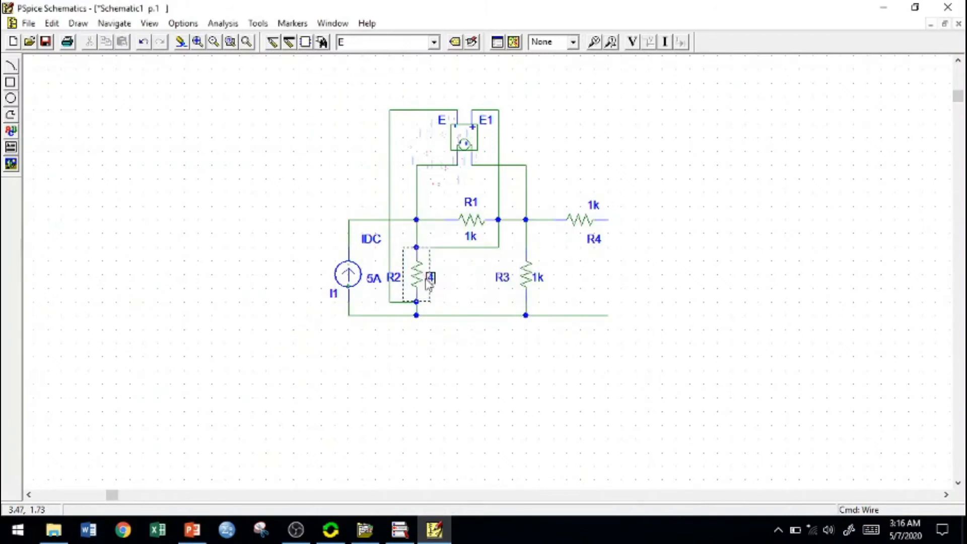
pyautogui.doubleClick(472, 237)
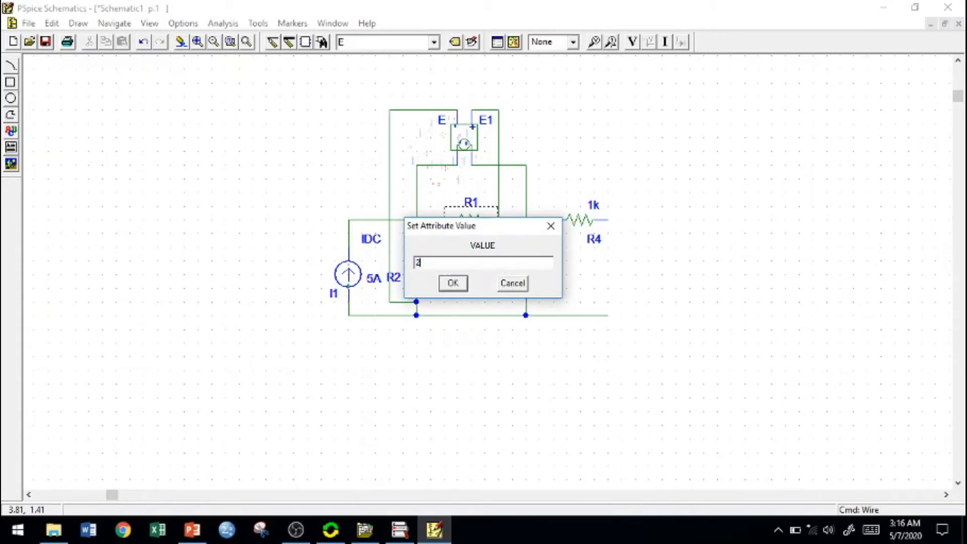
pyautogui.press('Return')
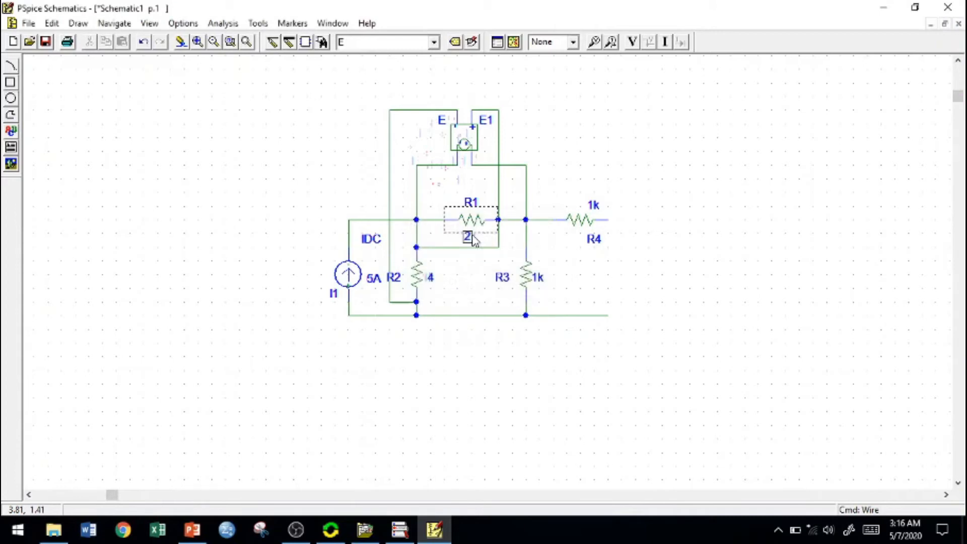
# - Set the value of R3 to 6 and the value of R4 to 2
pyautogui.doubleClick(539, 280)
pyautogui.write('6')
pyautogui.press('Return')
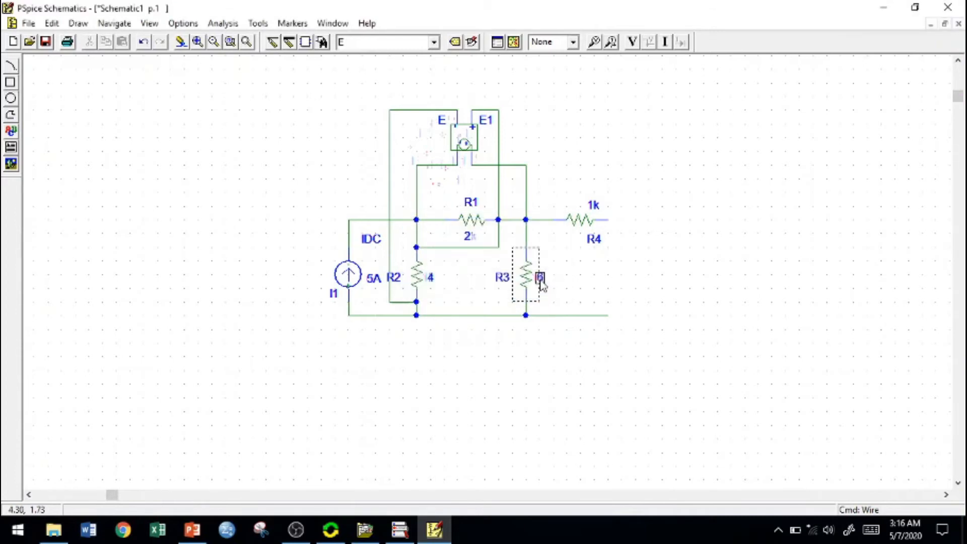
pyautogui.doubleClick(597, 209)
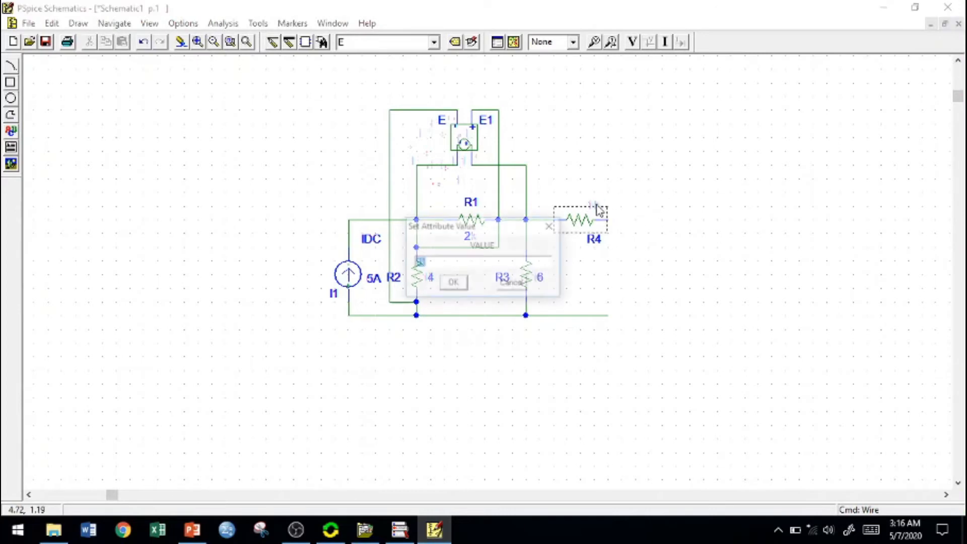
pyautogui.write('2')
pyautogui.press('Return')
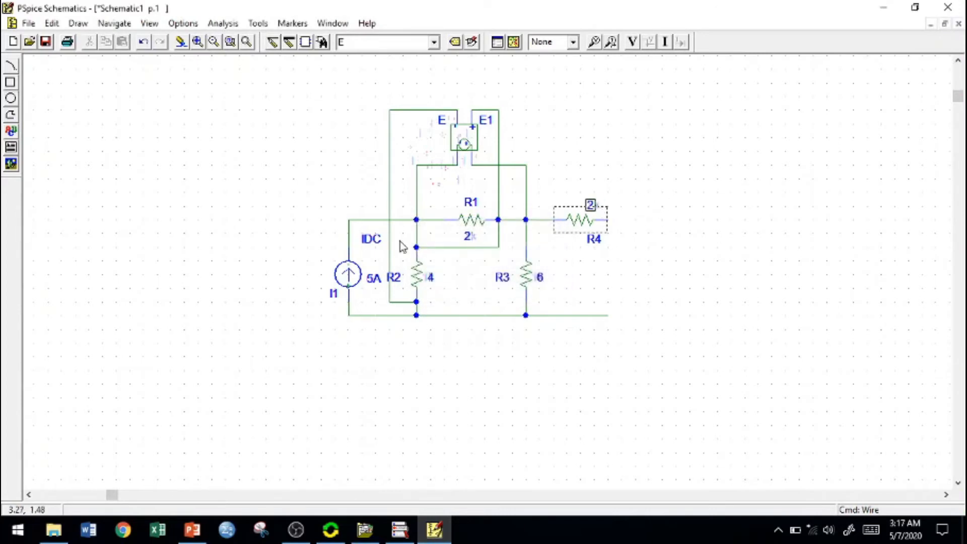
# - Check the dependent source on the PowerPoint slide, and display both name and value of E1's PART attribute in PSpice Schematics
pyautogui.click(187, 533)
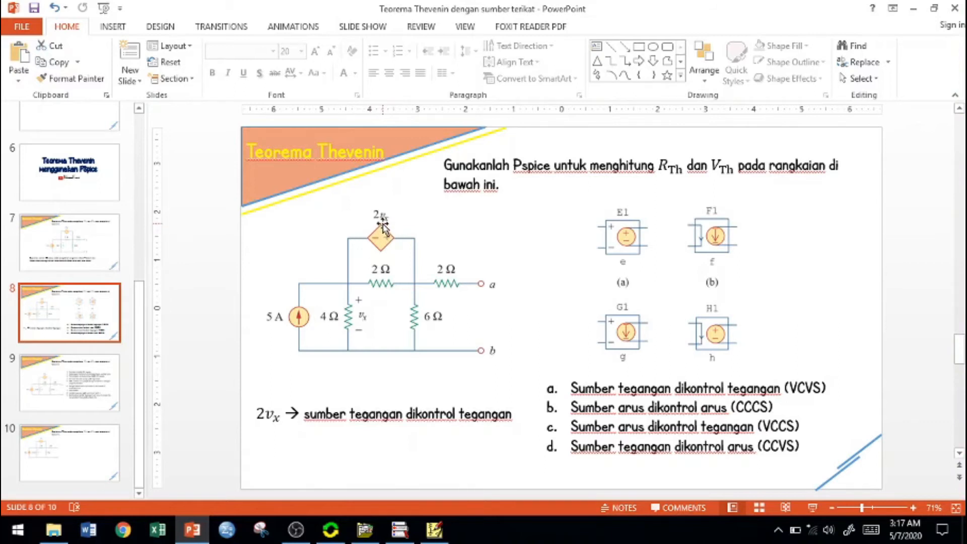
pyautogui.click(913, 8)
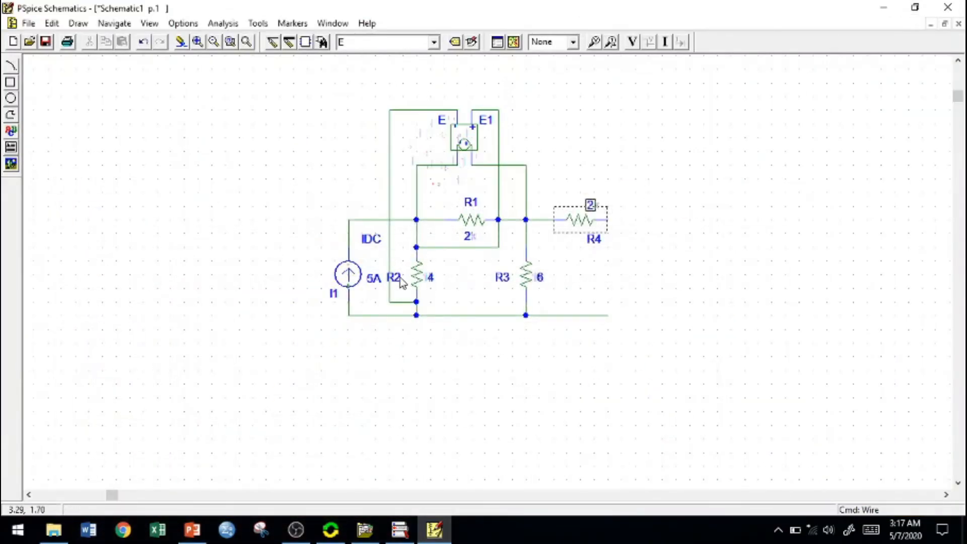
pyautogui.doubleClick(469, 132)
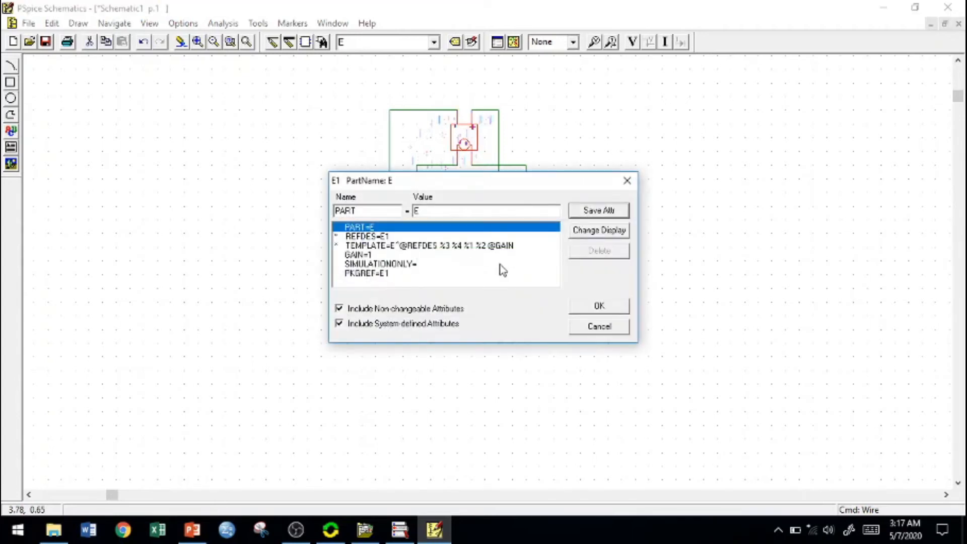
pyautogui.click(611, 233)
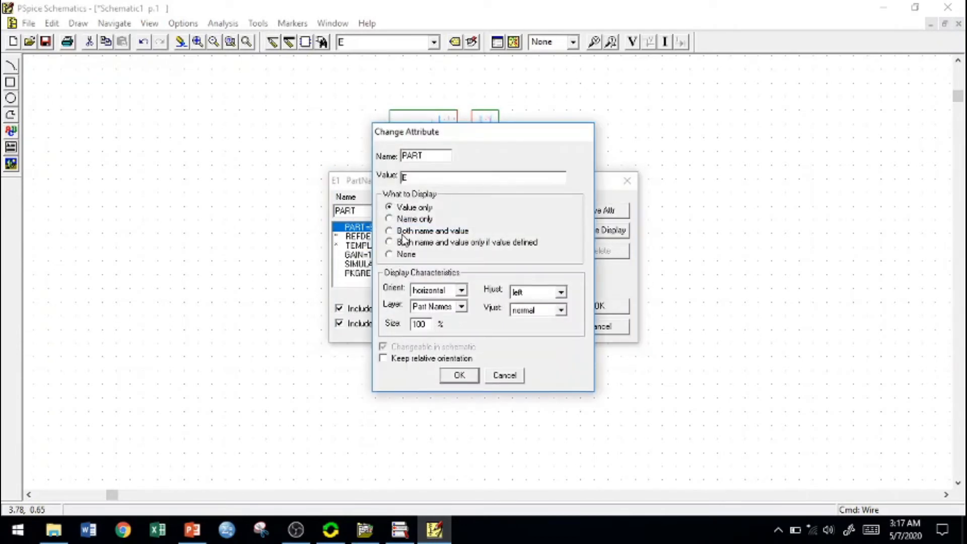
pyautogui.click(458, 376)
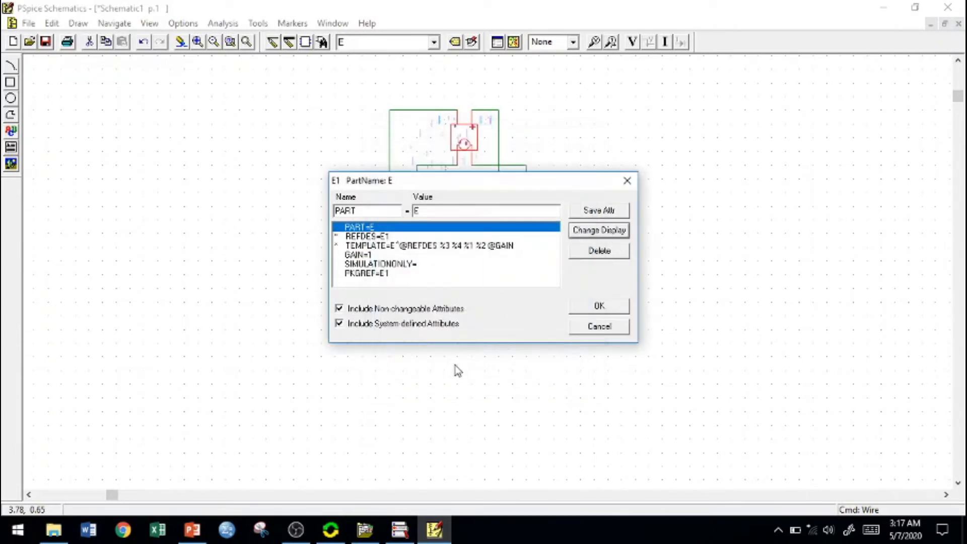
# - Set E1's GAIN attribute to 2 and save the attribute change
pyautogui.click(360, 255)
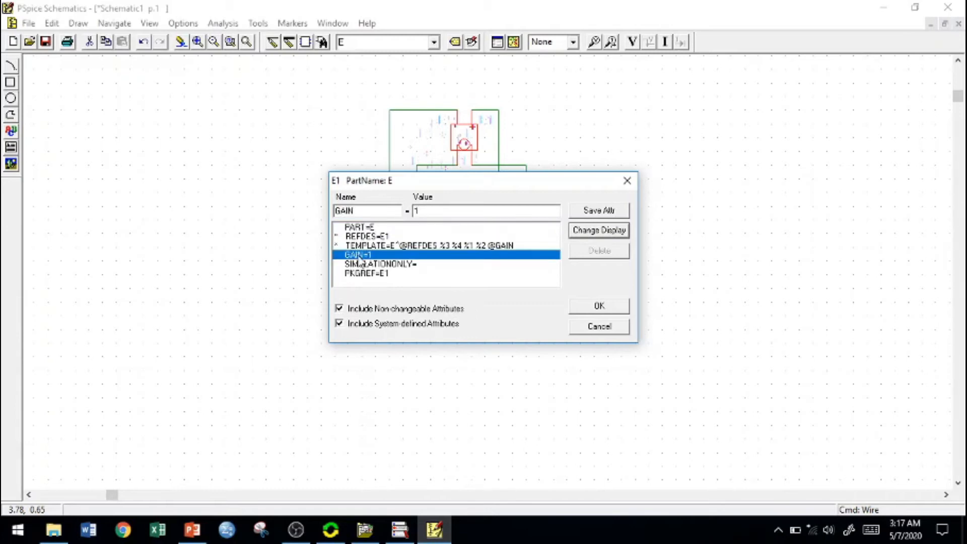
pyautogui.click(457, 212)
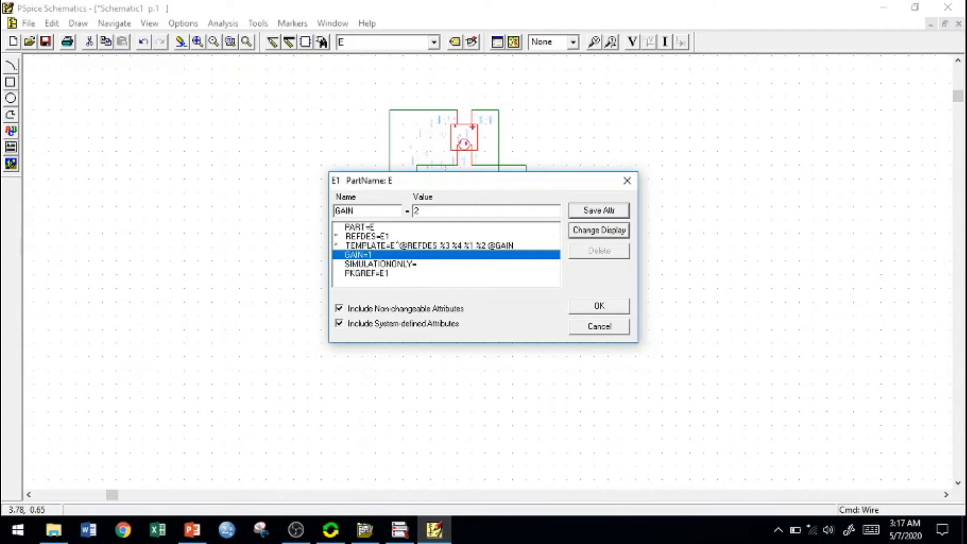
pyautogui.click(606, 307)
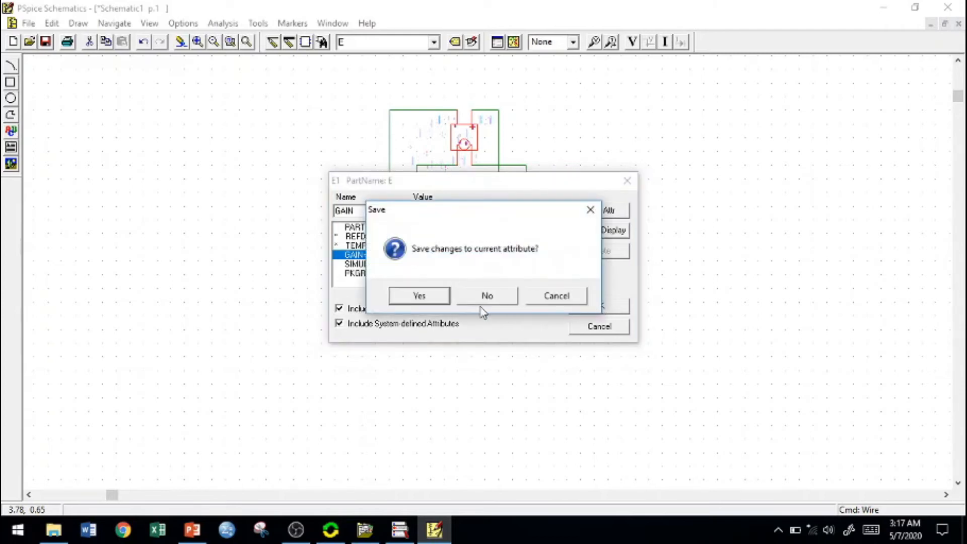
pyautogui.click(415, 298)
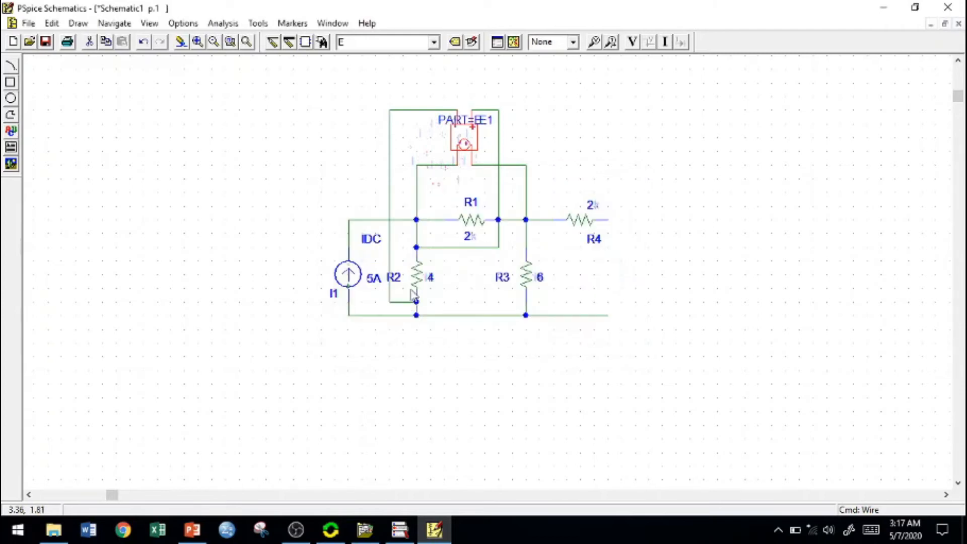
# - Move E1's PART label clear of the symbol, to the upper right of the E1 name
pyautogui.click(506, 112)
pyautogui.moveTo(471, 130); pyautogui.dragTo(524, 131)
pyautogui.click(543, 141)
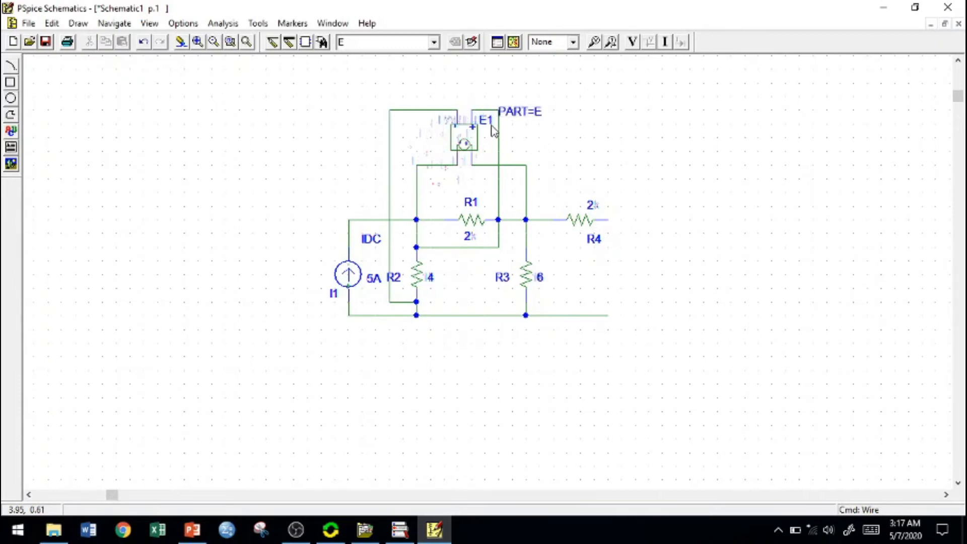
pyautogui.click(522, 112)
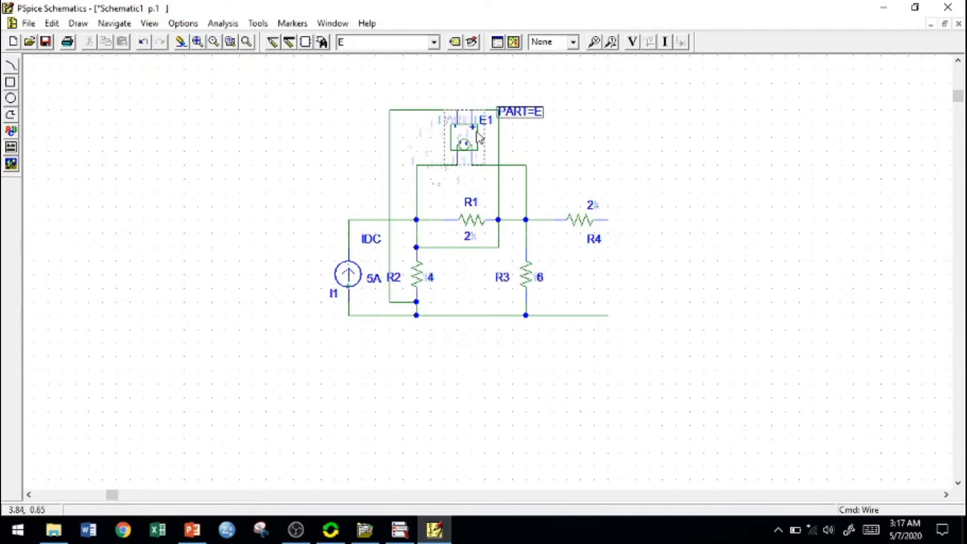
# - Review the GAIN attribute of source E1 and close its attributes
pyautogui.doubleClick(480, 135)
pyautogui.click(397, 254)
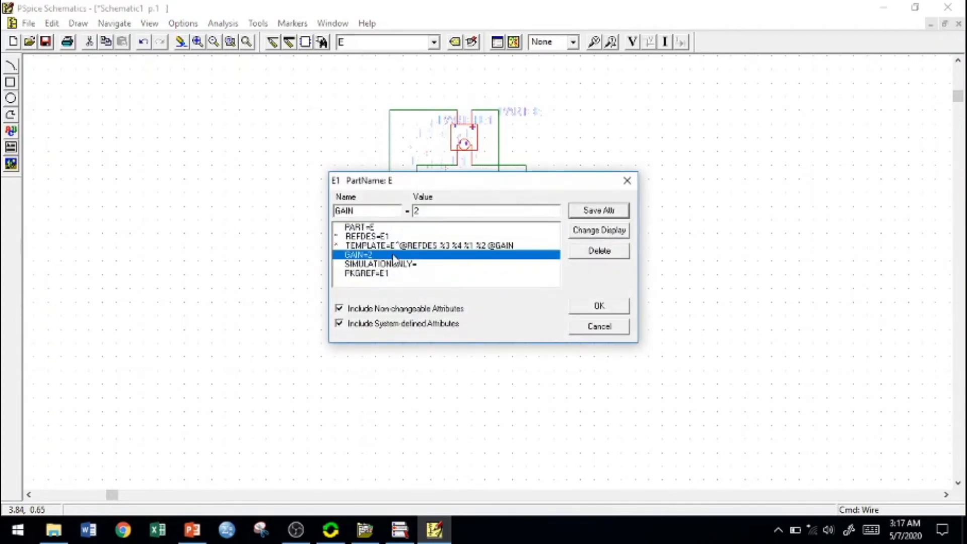
pyautogui.click(610, 307)
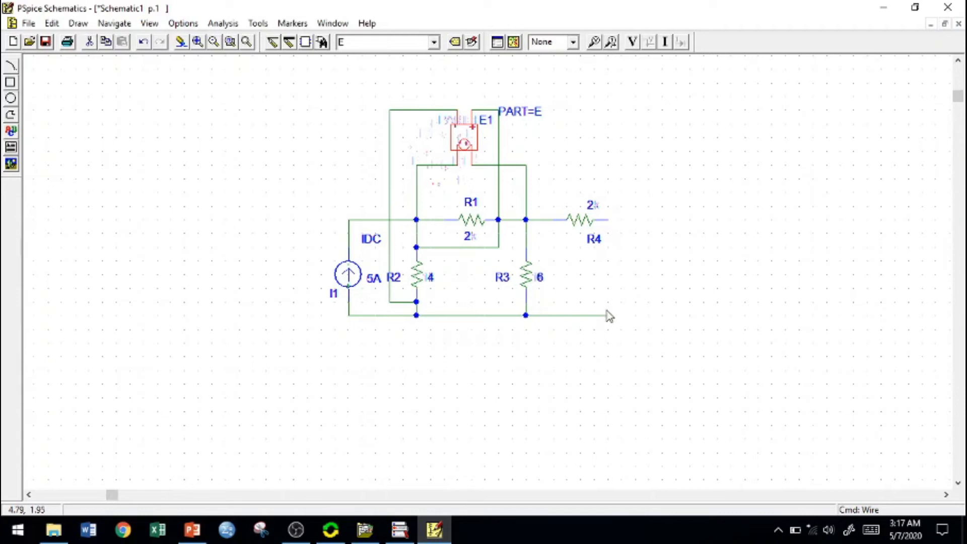
# - Switch to PowerPoint, show slide 9 with the procedure, and make "terminal a-b menggunakan sumber arus" bold in item 2
pyautogui.click(192, 529)
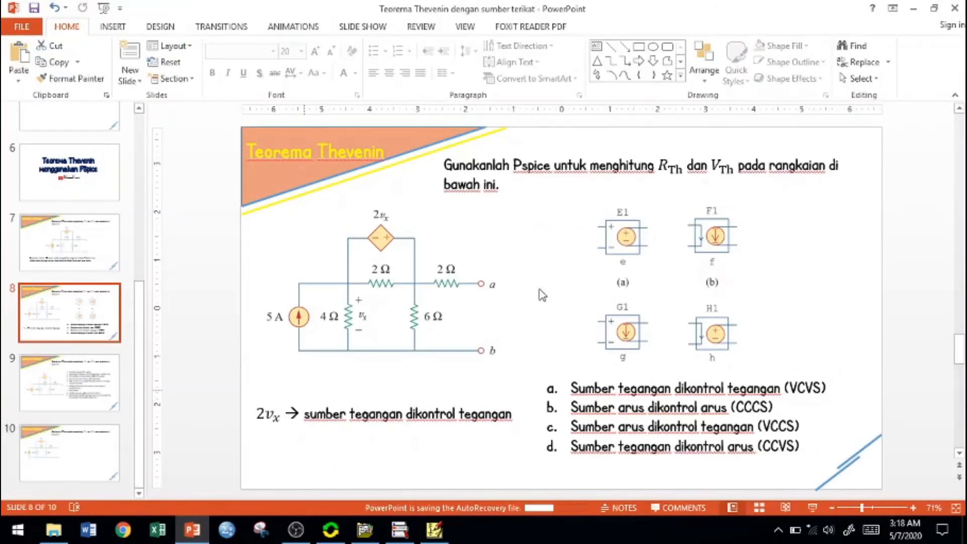
pyautogui.click(66, 405)
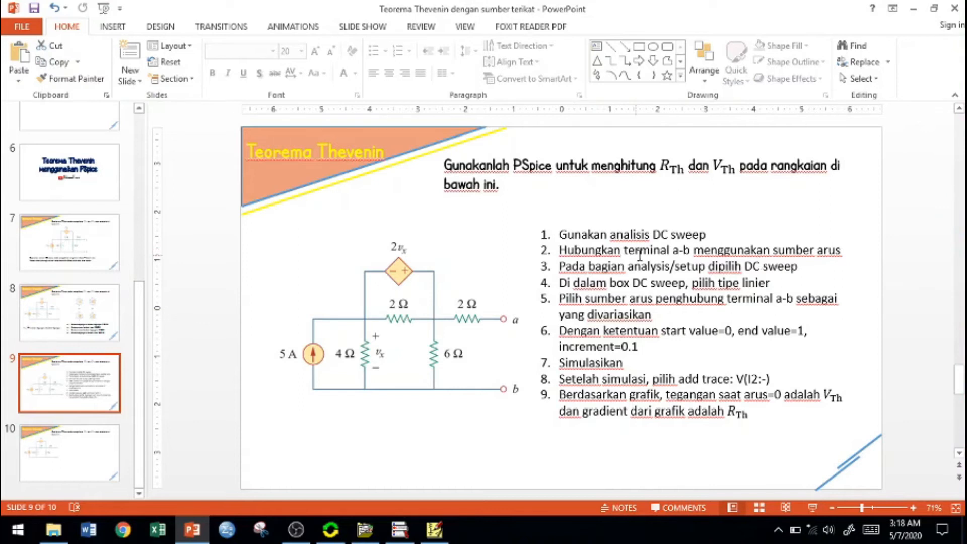
pyautogui.moveTo(629, 252); pyautogui.dragTo(723, 253)
pyautogui.click(787, 252)
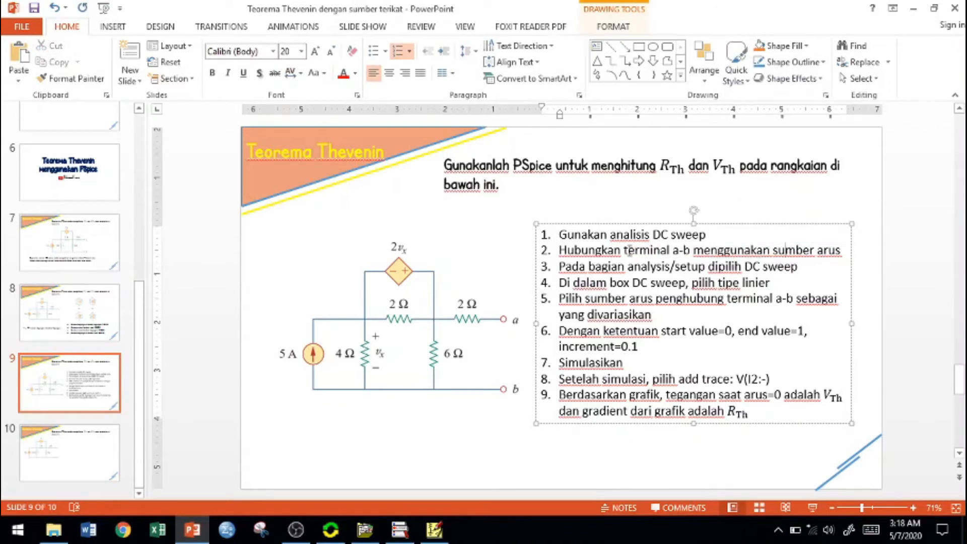
pyautogui.moveTo(624, 249); pyautogui.dragTo(841, 250)
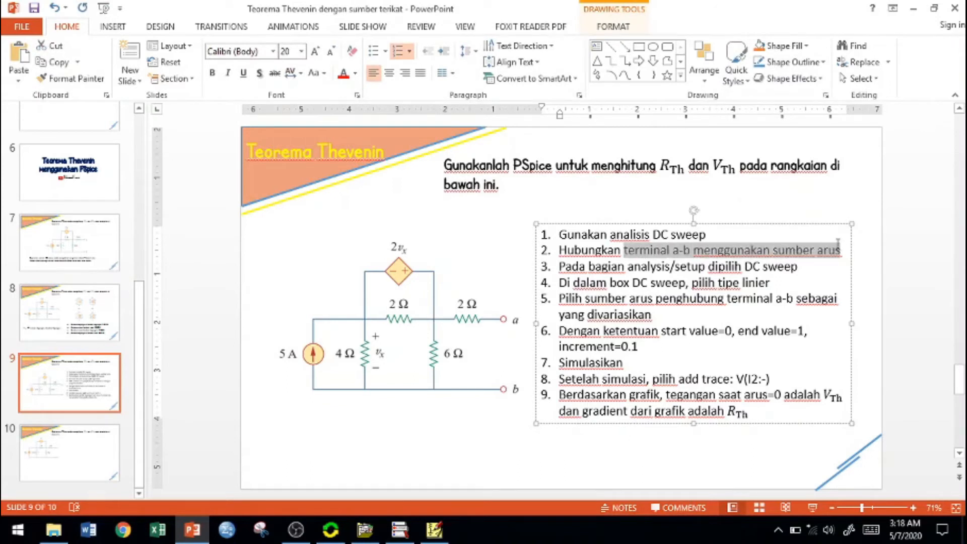
pyautogui.hotkey('ctrl', 'b')
pyautogui.click(495, 434)
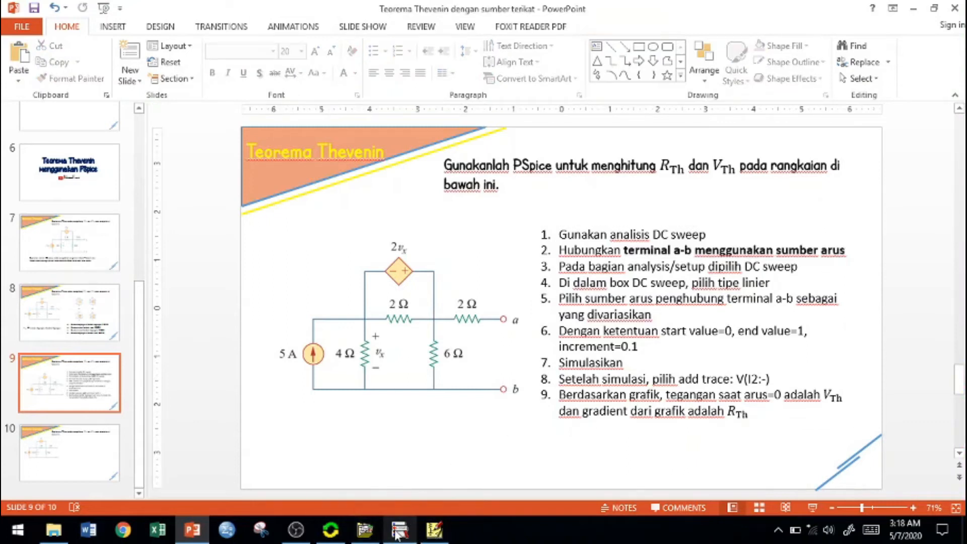
# - Switch to PSpice Schematics and place an IDC current source beyond R4, between the open terminals, rotated so its arrow points up
pyautogui.click(434, 530)
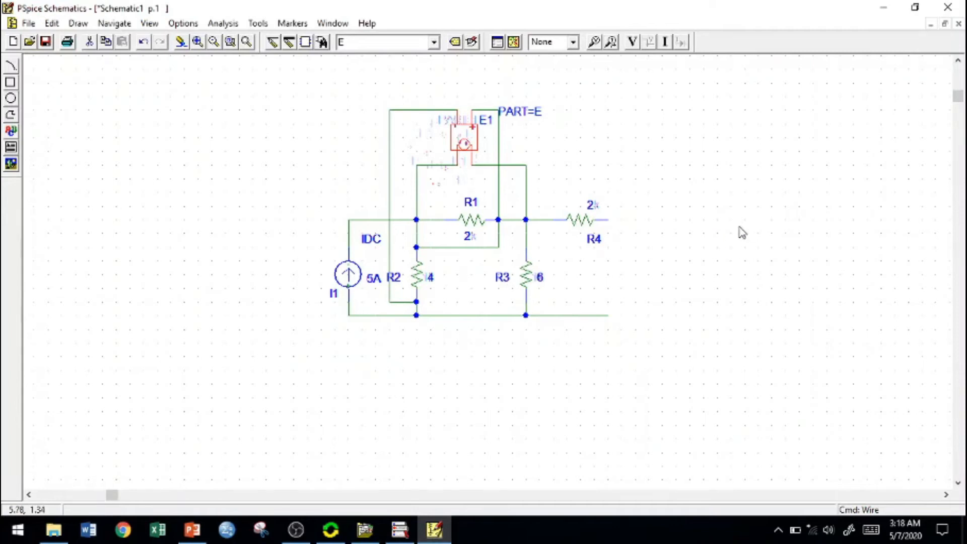
pyautogui.hotkey('ctrl', 'g')
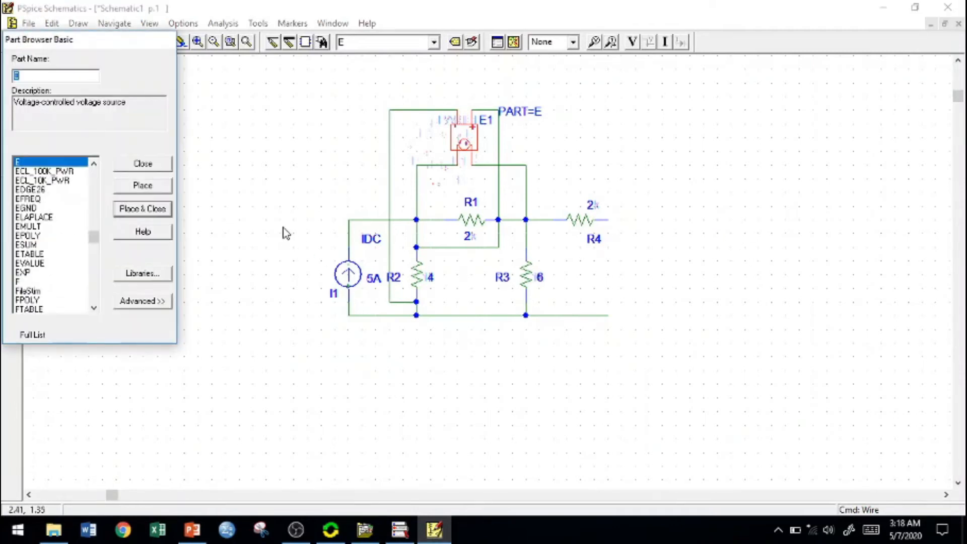
pyautogui.write('IDC')
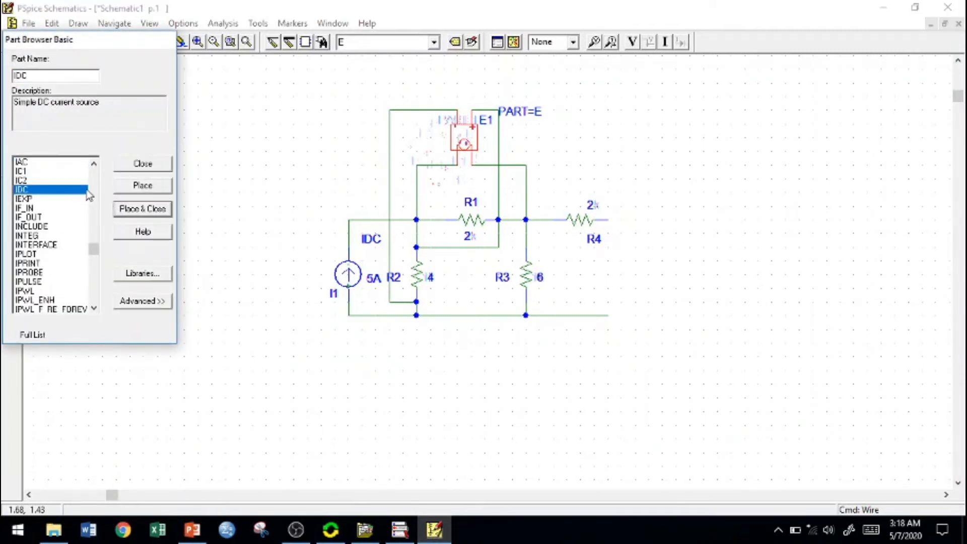
pyautogui.click(158, 211)
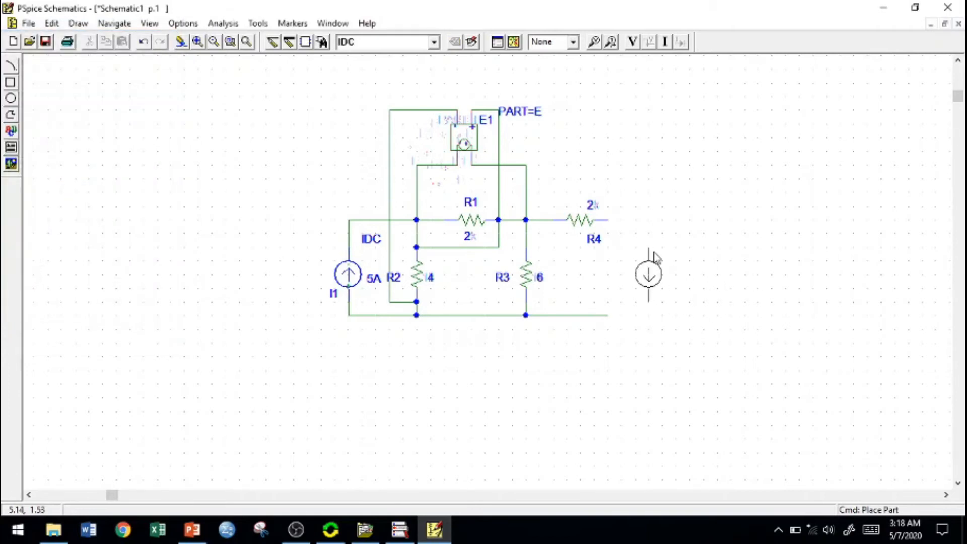
pyautogui.hotkey('ctrl', 'r')
pyautogui.hotkey('ctrl', 'r')
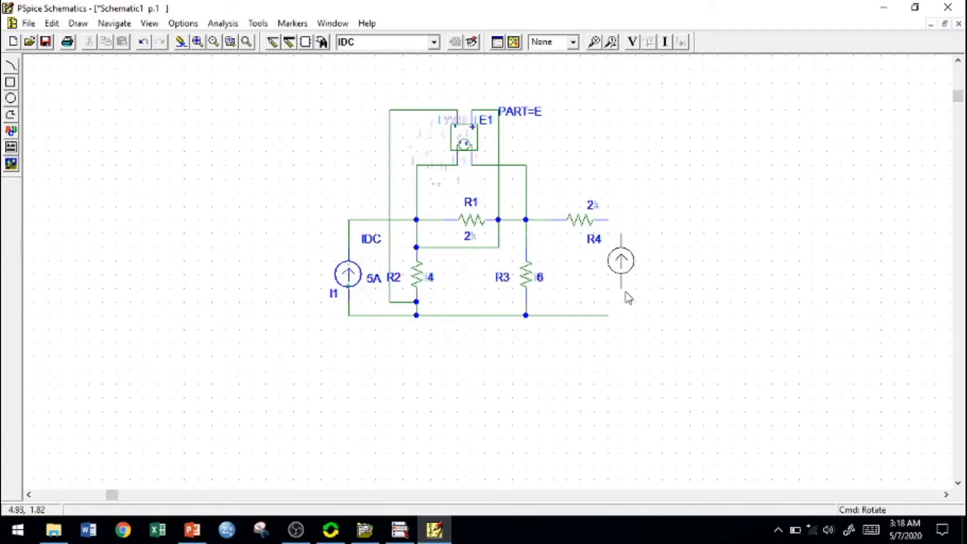
pyautogui.click(633, 297)
pyautogui.rightClick(720, 270)
pyautogui.press('Escape')
# - Wire the new current source's upper end to R4 and its lower end to the circuit's bottom wire
pyautogui.hotkey('ctrl', 'w')
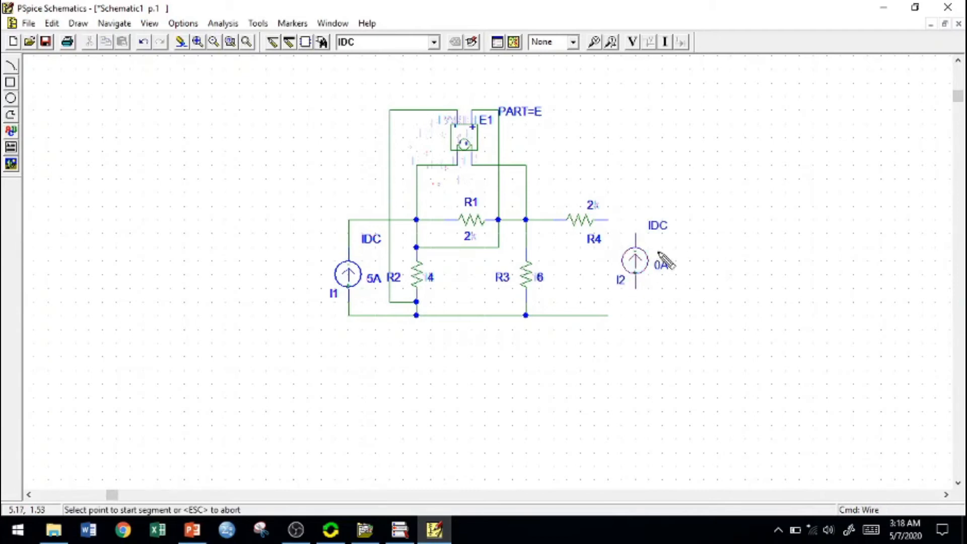
pyautogui.click(635, 233)
pyautogui.doubleClick(608, 219)
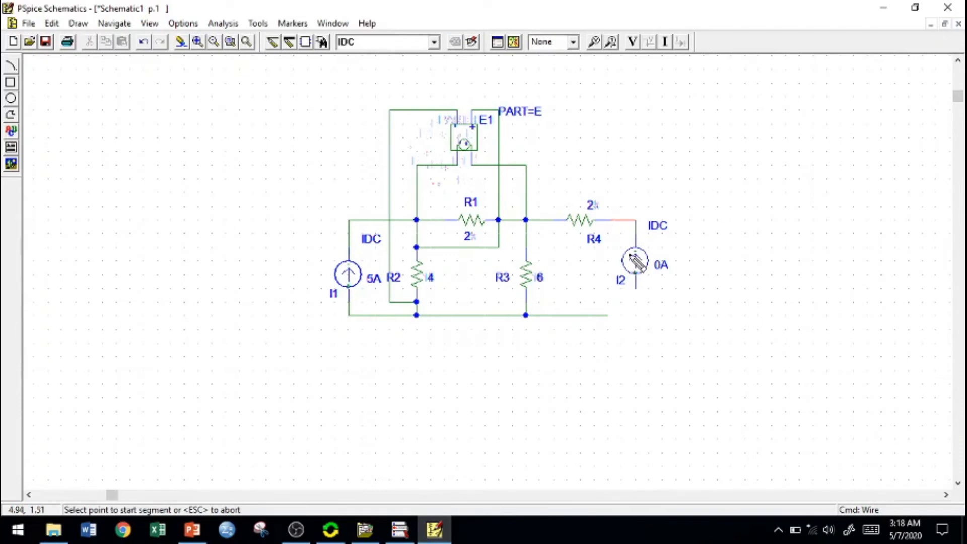
pyautogui.click(635, 285)
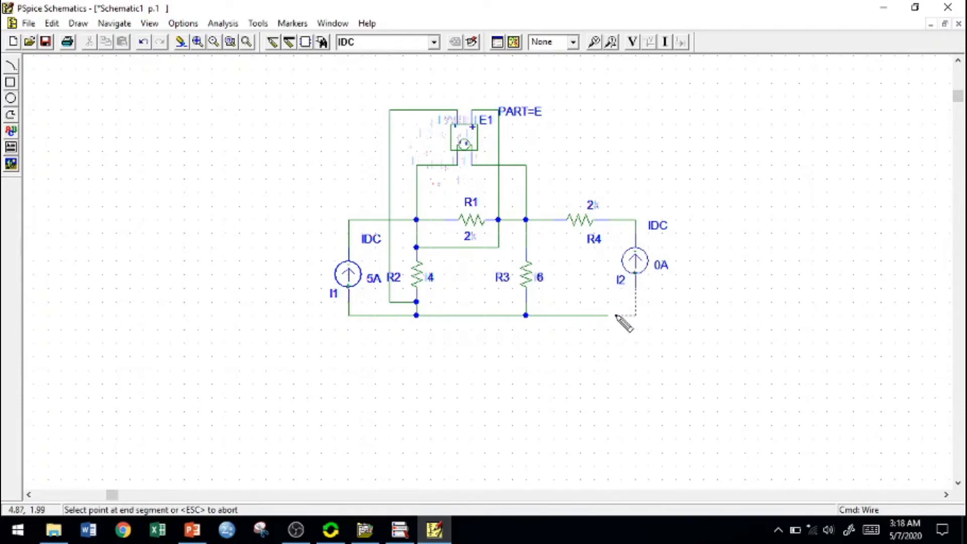
pyautogui.doubleClick(525, 315)
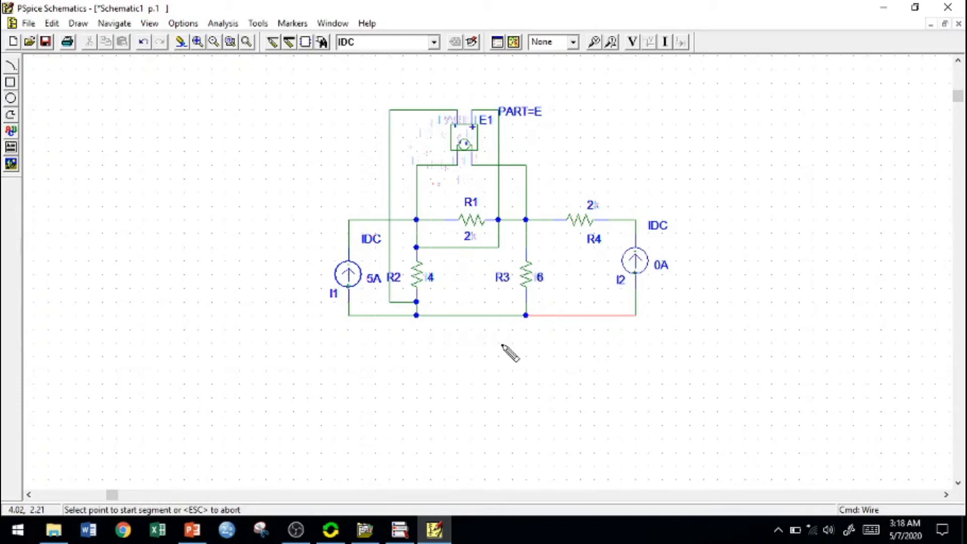
pyautogui.press('Escape')
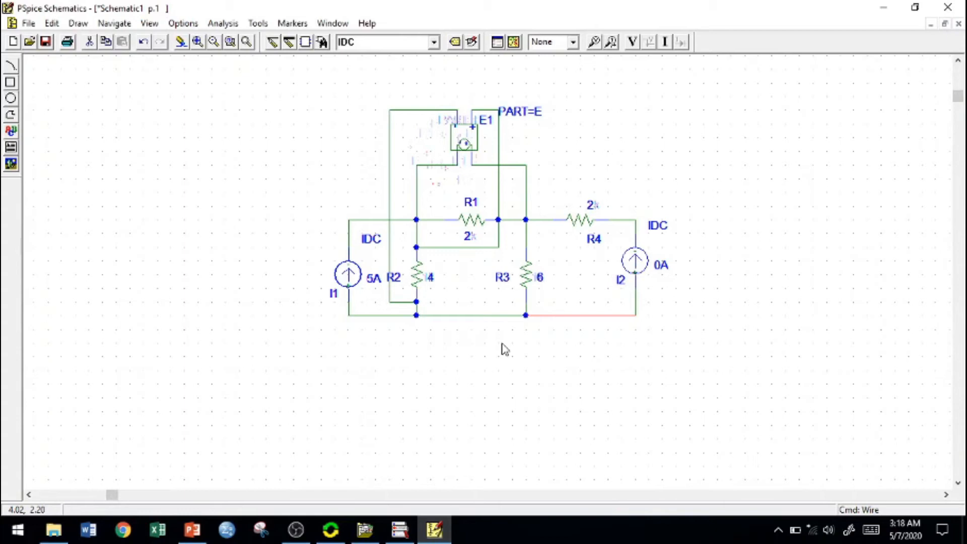
# - Place an AGND analog ground on the bottom wire between R2 and R3
pyautogui.hotkey('ctrl', 'g')
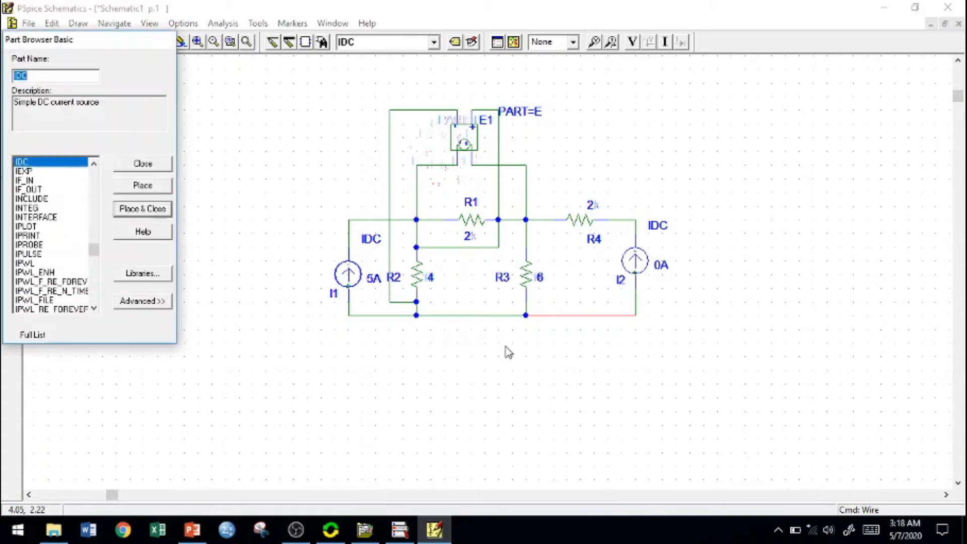
pyautogui.write('AGND')
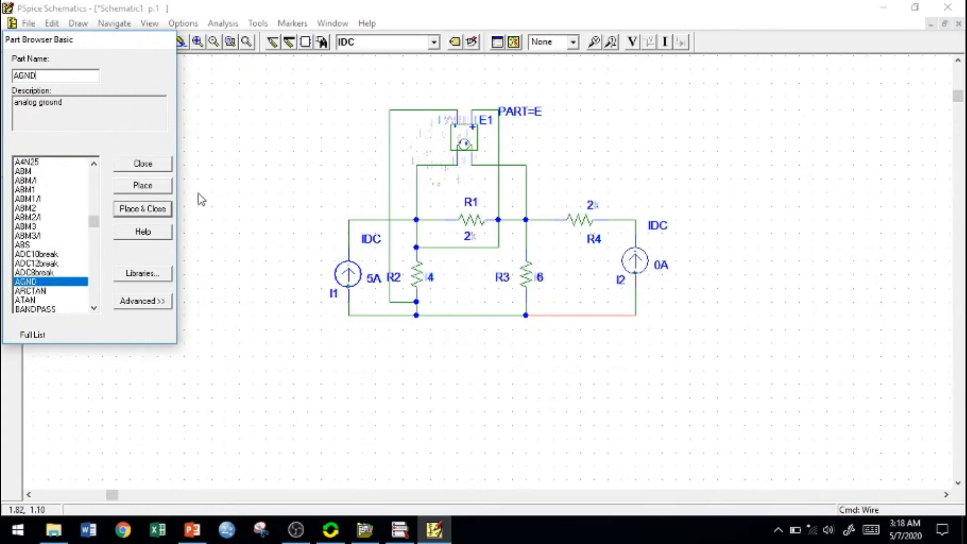
pyautogui.click(164, 208)
pyautogui.click(483, 324)
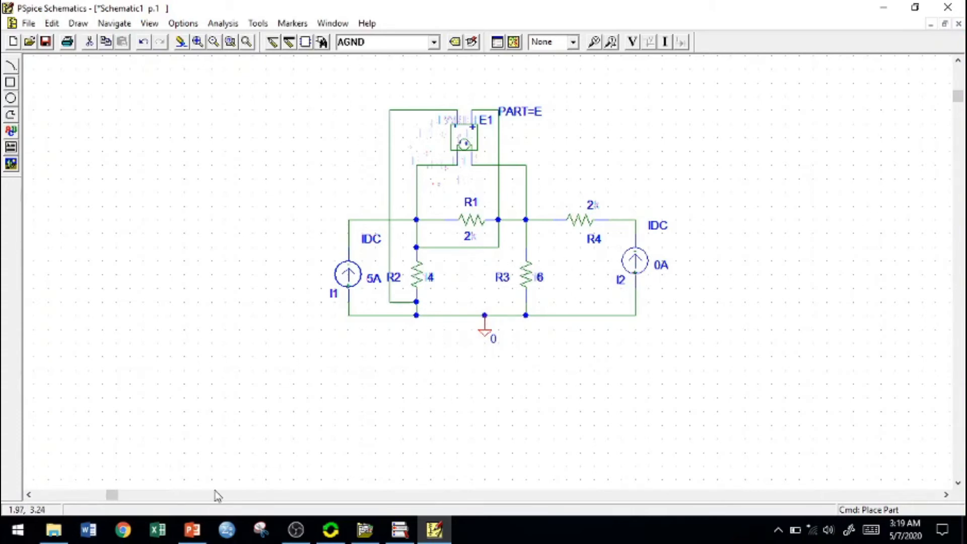
# - Check the procedure slide in PowerPoint, return to PSpice Schematics and enable DC Sweep in the analysis setup
pyautogui.click(193, 529)
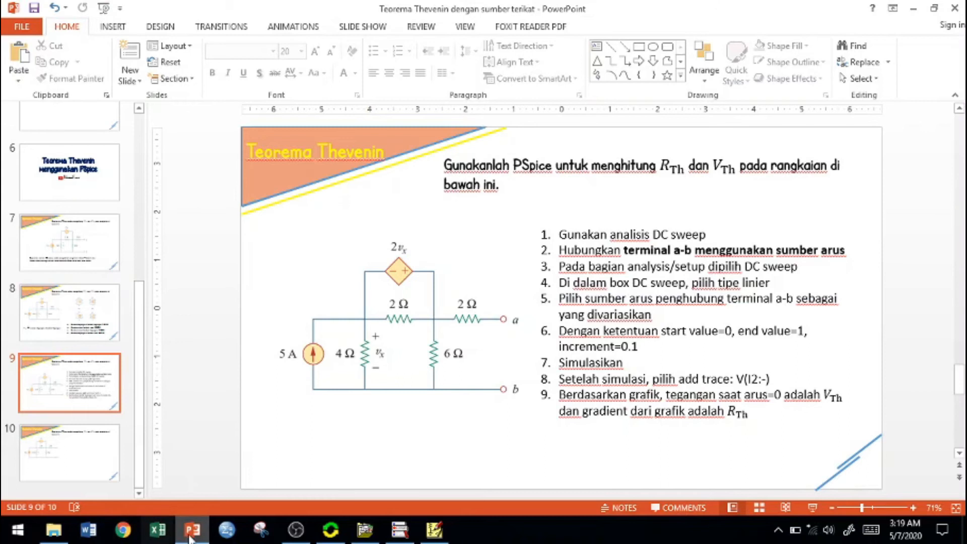
pyautogui.click(434, 530)
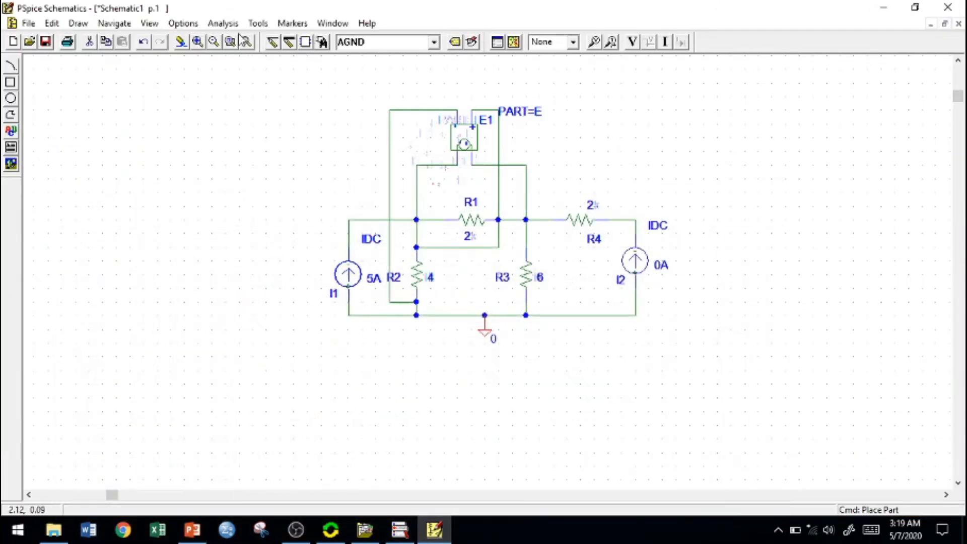
pyautogui.click(222, 23)
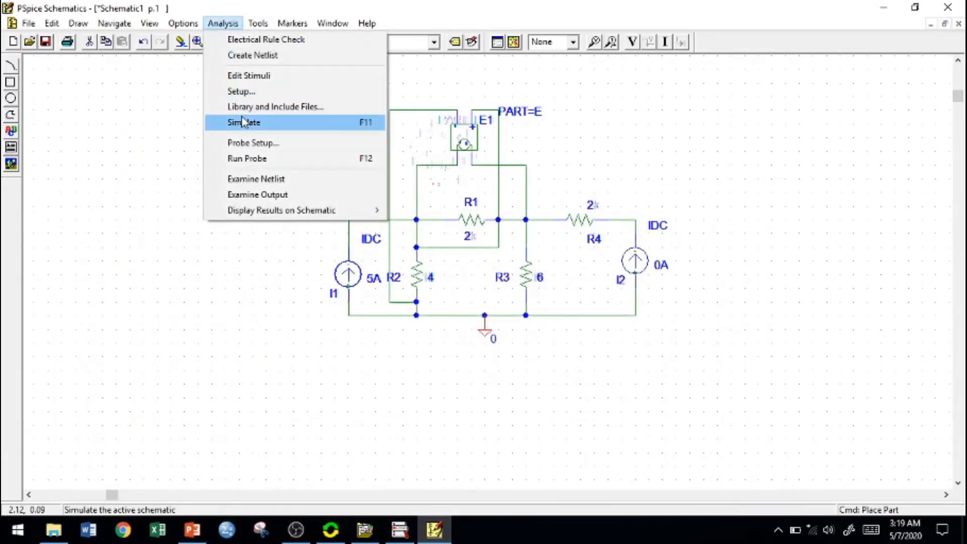
pyautogui.click(243, 92)
pyautogui.click(336, 267)
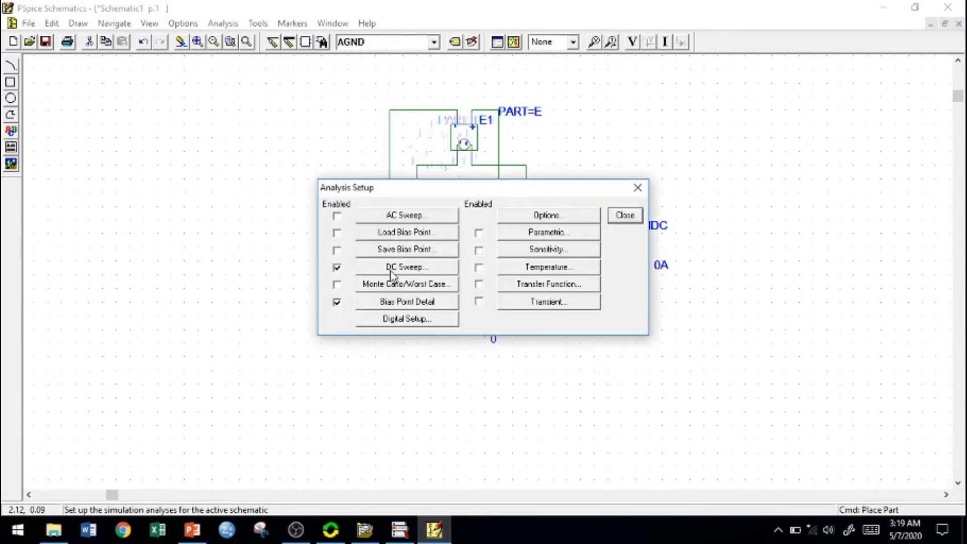
# - Configure a linear DC sweep of current source I2 from 0 to 1 with an increment of 0.1 and close the analysis setup
pyautogui.click(391, 272)
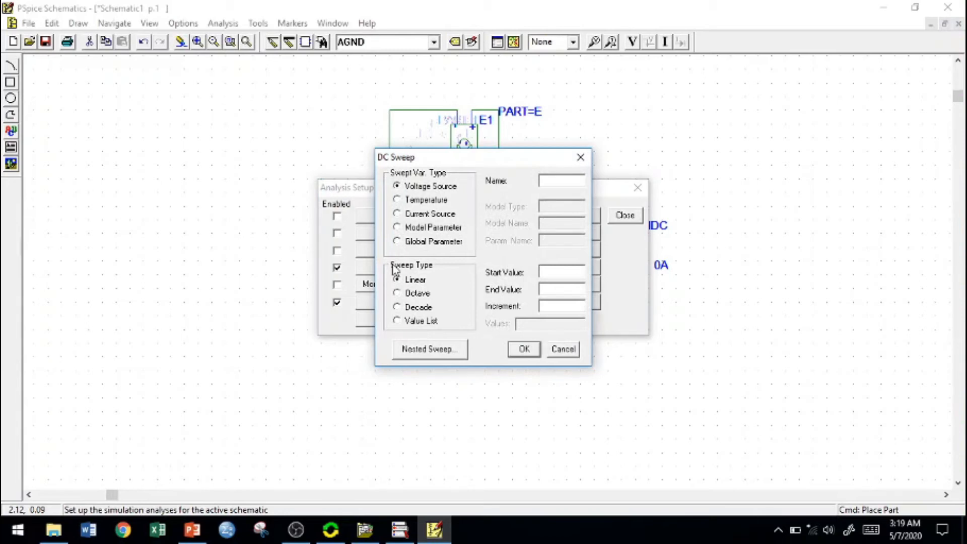
pyautogui.click(399, 215)
pyautogui.click(569, 181)
pyautogui.click(569, 272)
pyautogui.click(521, 350)
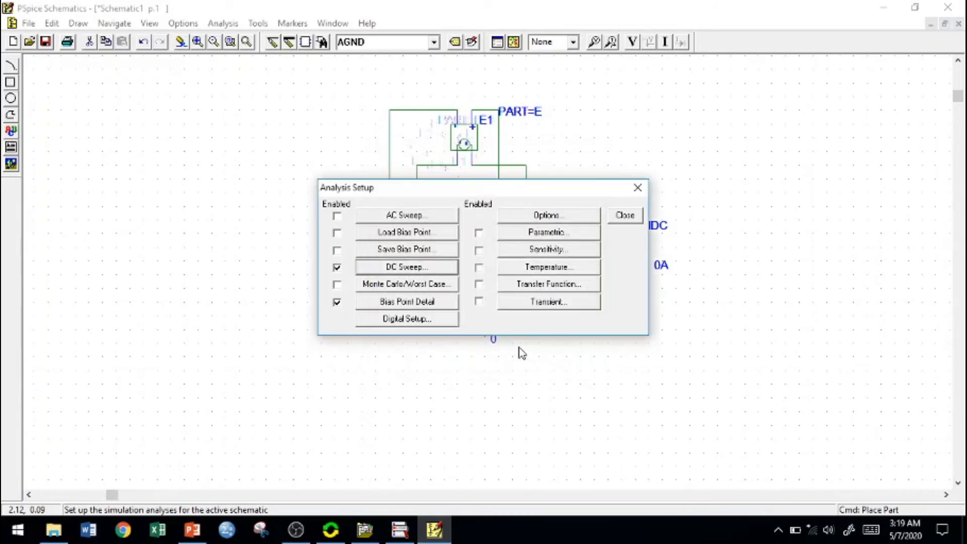
pyautogui.click(627, 217)
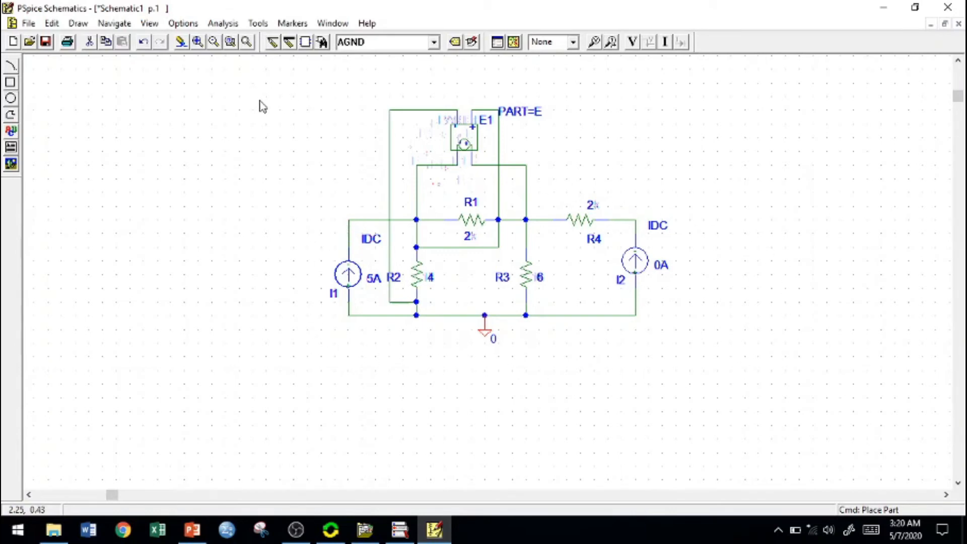
# - Save the schematic as "mengukur Vth dan Rth" and run the simulation
pyautogui.hotkey('ctrl', 's')
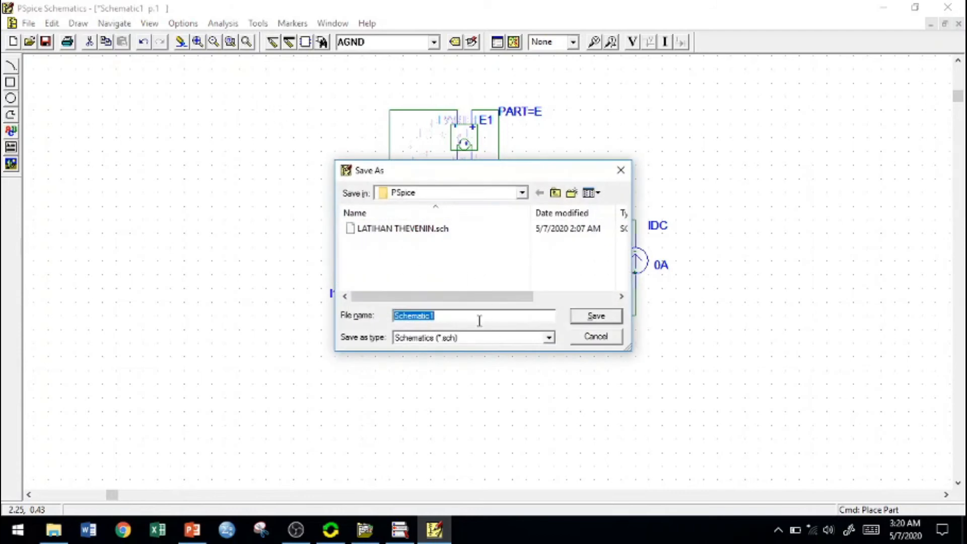
pyautogui.write('mengukur Vth dan')
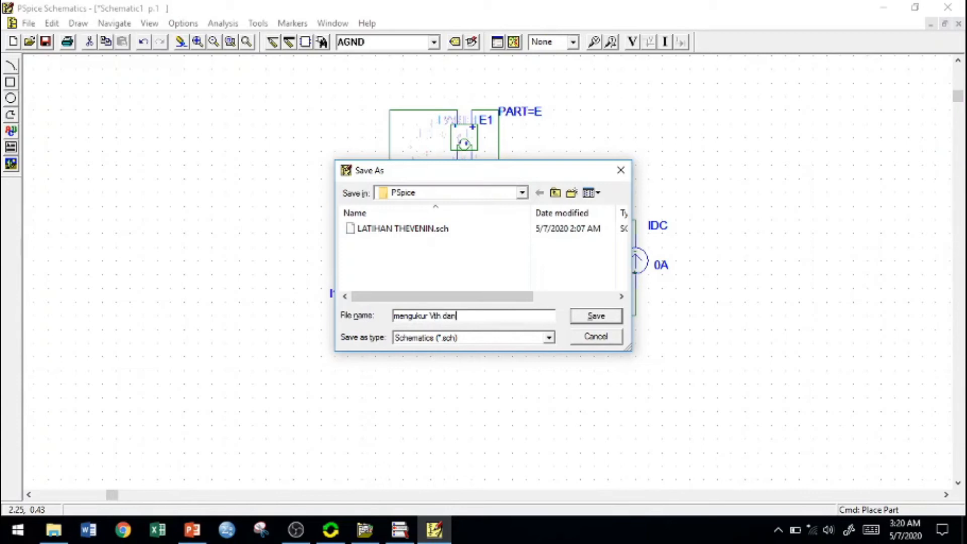
pyautogui.write('Rth')
pyautogui.click(595, 317)
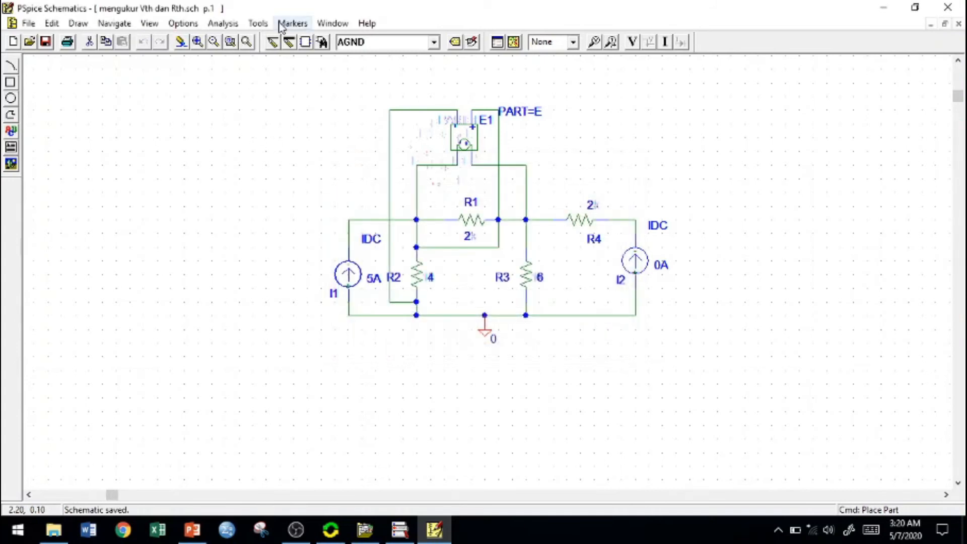
pyautogui.click(238, 25)
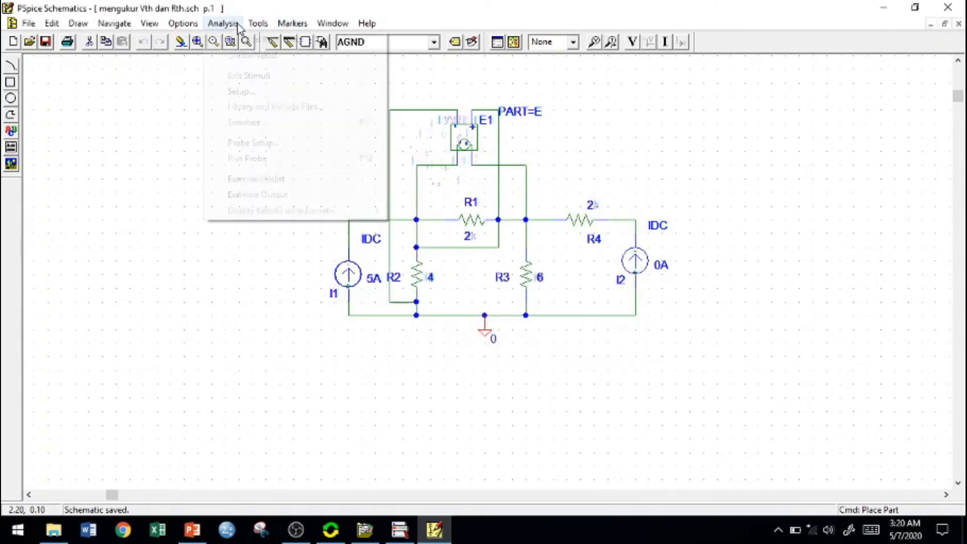
pyautogui.click(246, 123)
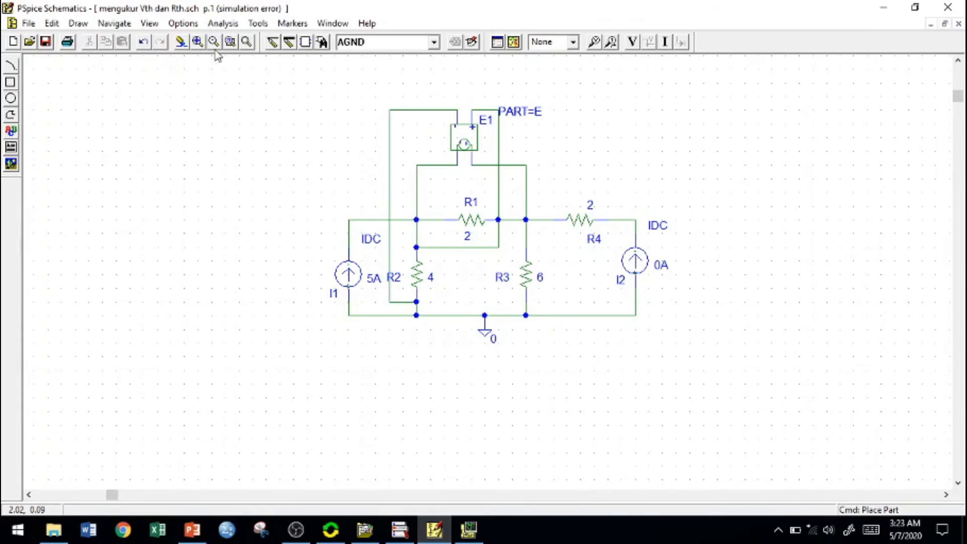
# - Delete the vertical wire dropping from E1's upper + pin through the R1 line, including its branch to the top of R2
pyautogui.click(198, 43)
pyautogui.click(501, 129)
pyautogui.press('Delete')
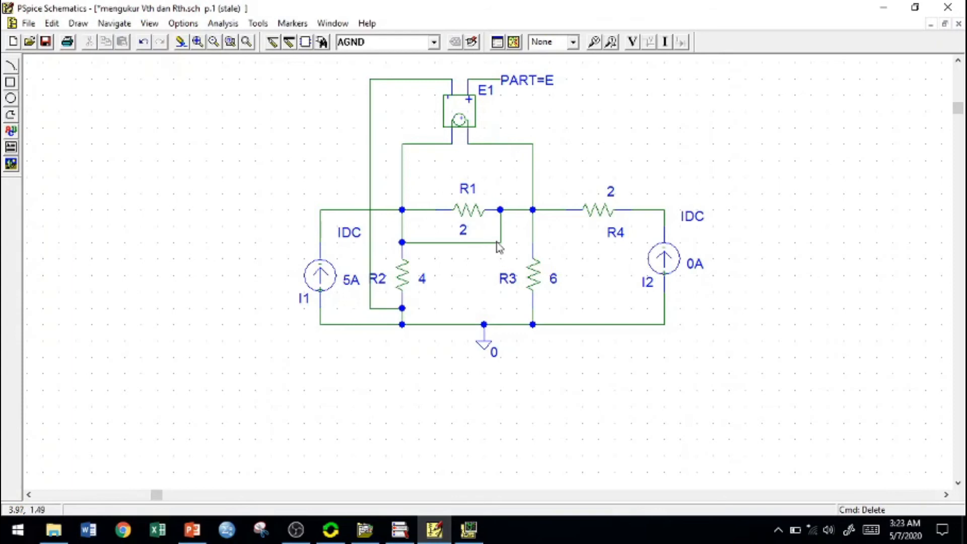
pyautogui.click(501, 227)
pyautogui.press('Delete')
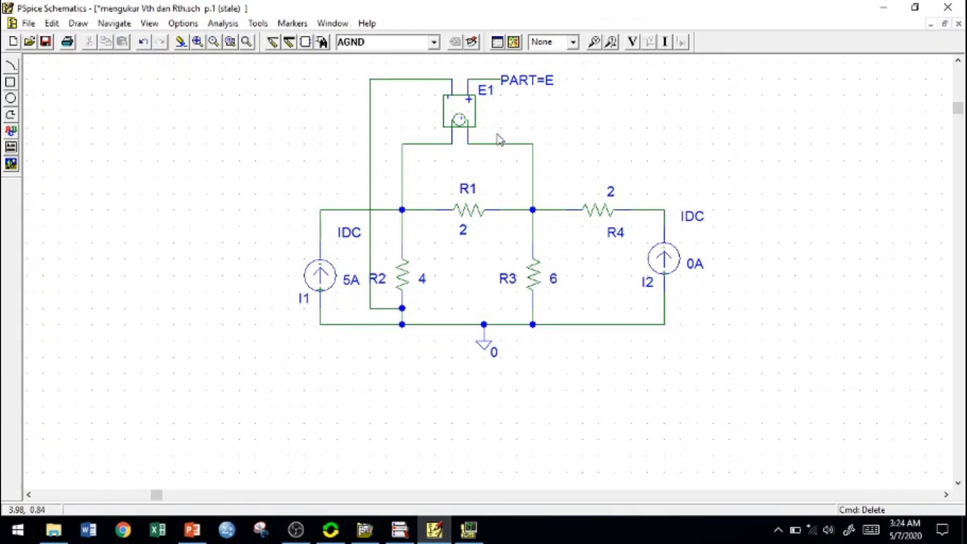
pyautogui.hotkey('ctrl', 'w')
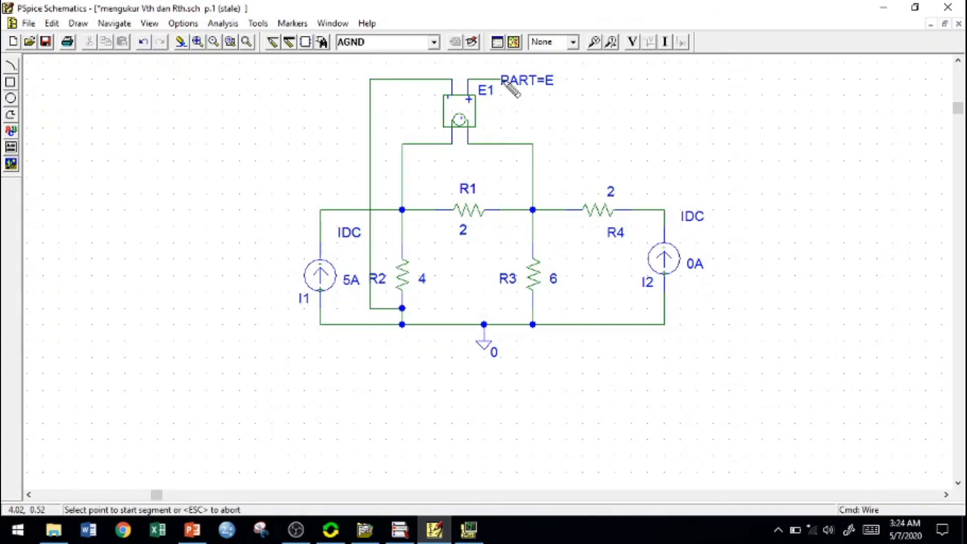
pyautogui.click(503, 81)
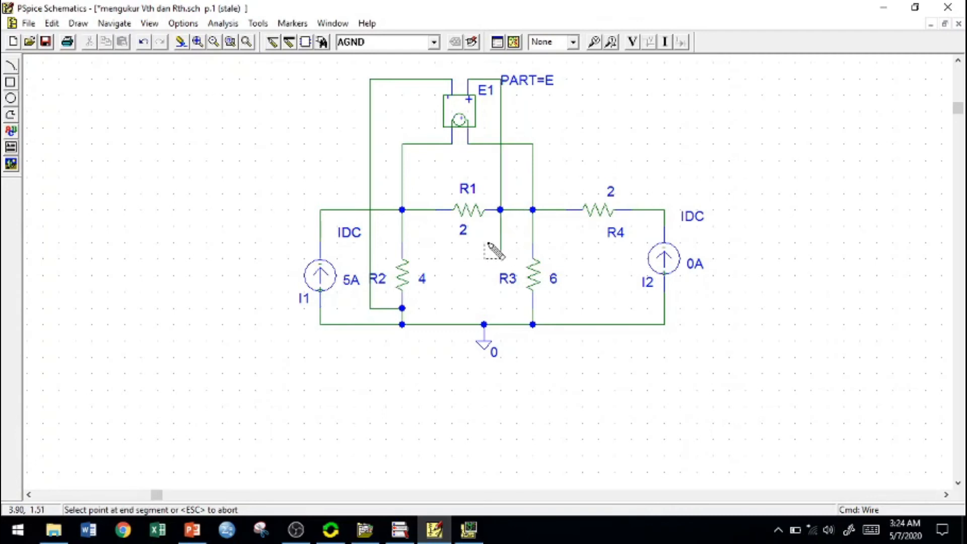
pyautogui.hotkey('ctrl', 'z')
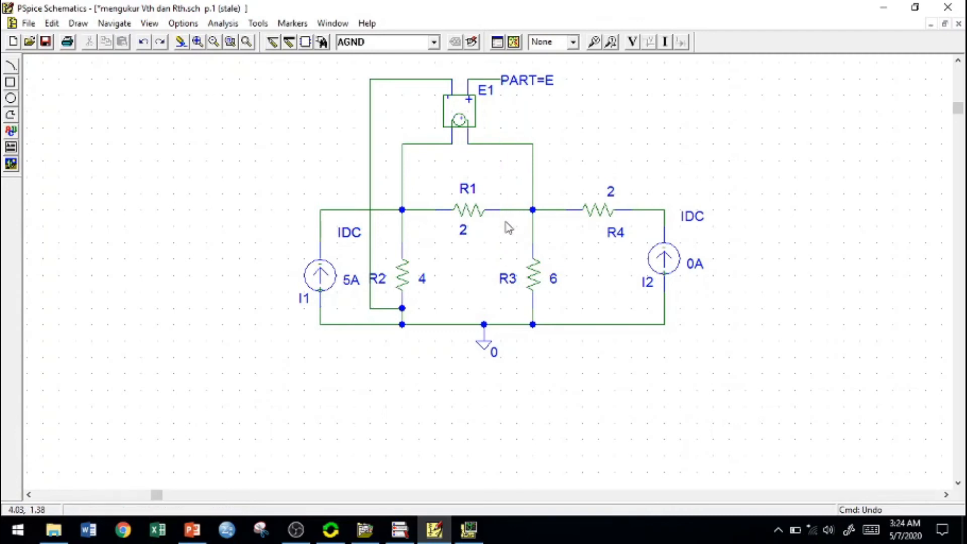
# - Wire E1's upper + pin to the node above R2, crossing the line between R1 and R3 without a junction
pyautogui.hotkey('ctrl', 'w')
pyautogui.click(502, 80)
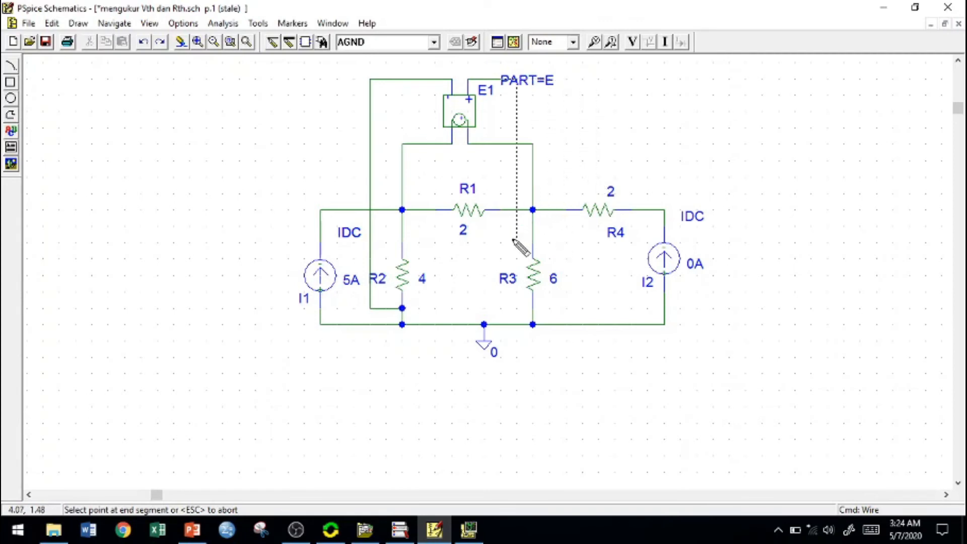
pyautogui.click(403, 242)
pyautogui.press('Escape')
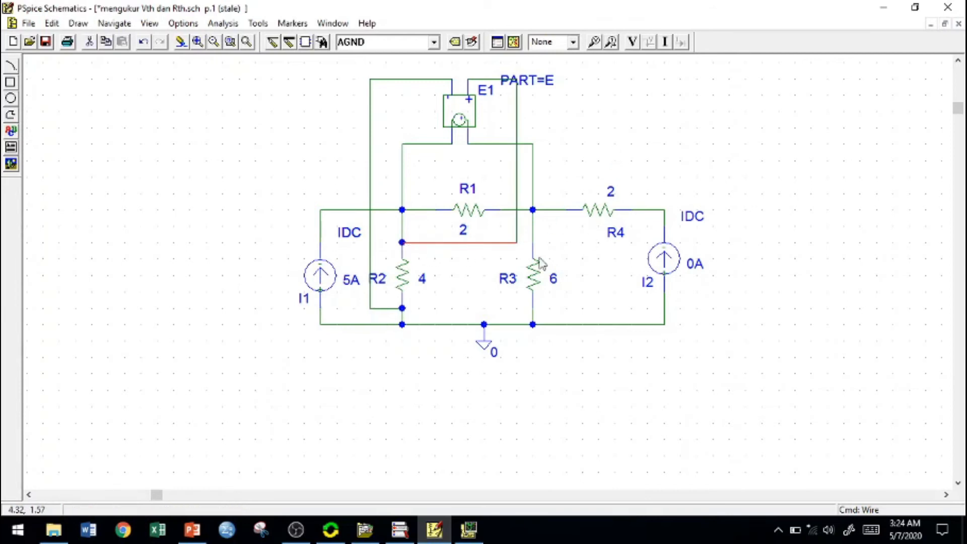
# - Save the corrected schematic and run its simulation again
pyautogui.hotkey('ctrl', 's')
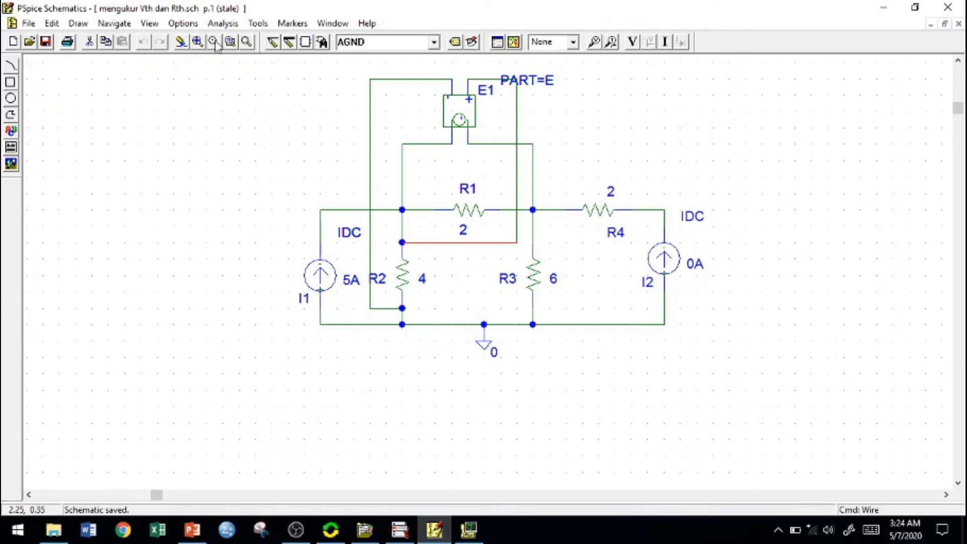
pyautogui.click(223, 23)
pyautogui.click(264, 123)
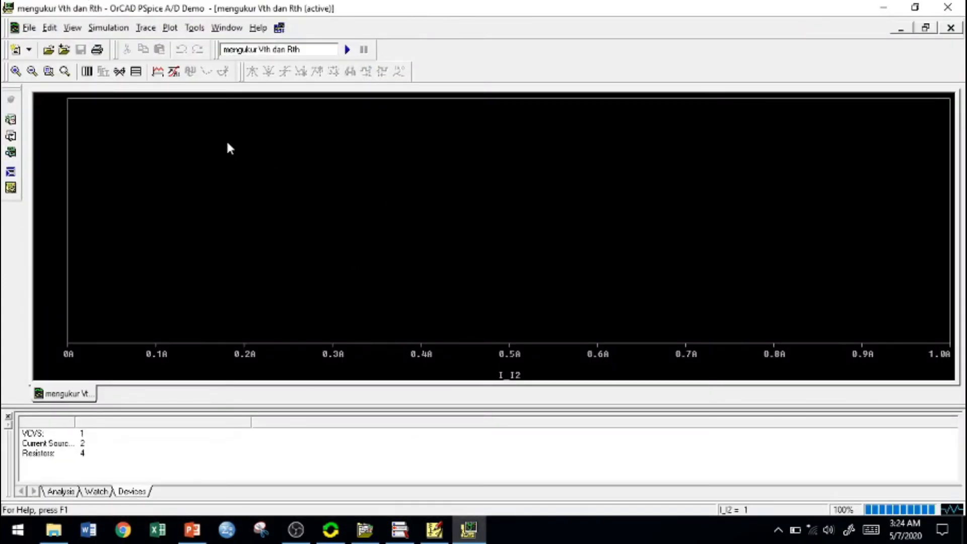
# - Add the voltage trace V(I2:-) to the empty DC sweep plot
pyautogui.click(145, 29)
pyautogui.click(157, 41)
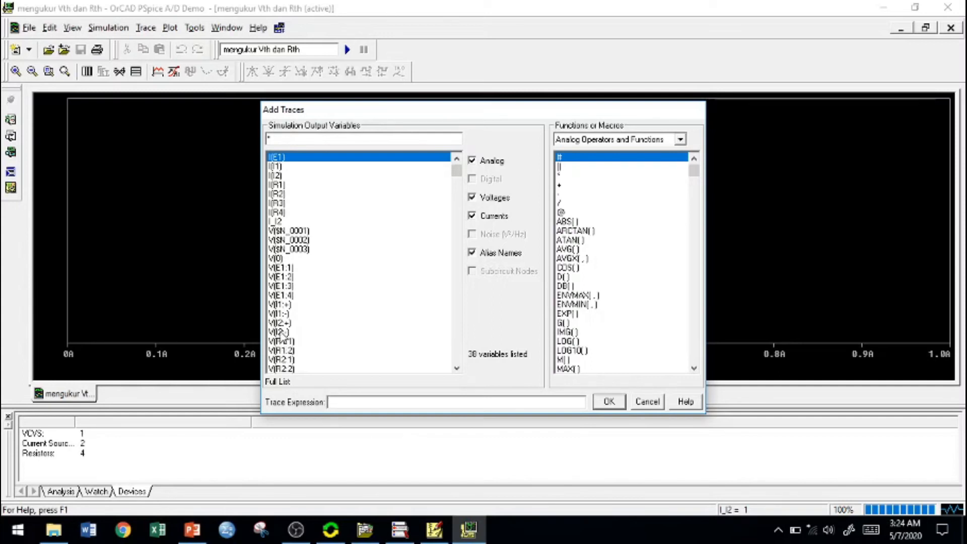
pyautogui.click(278, 333)
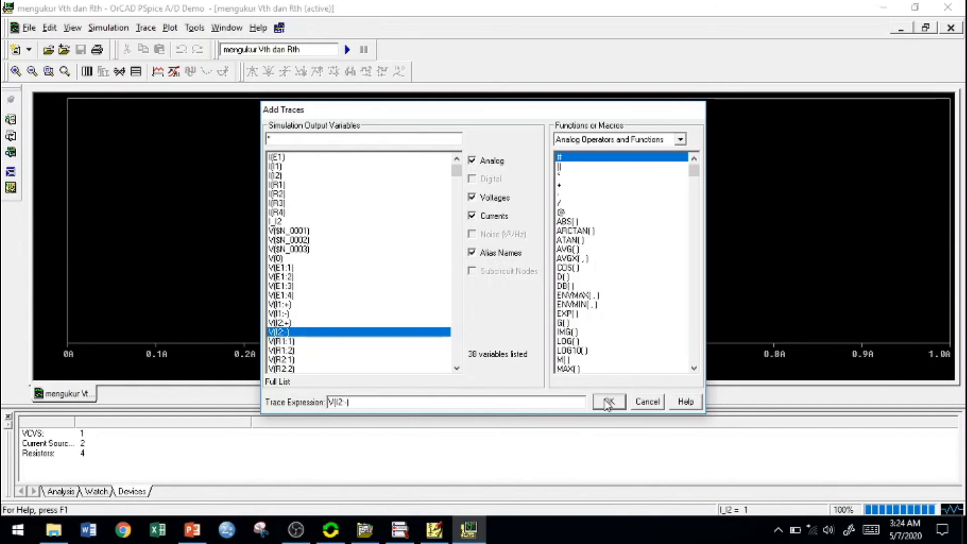
pyautogui.click(608, 401)
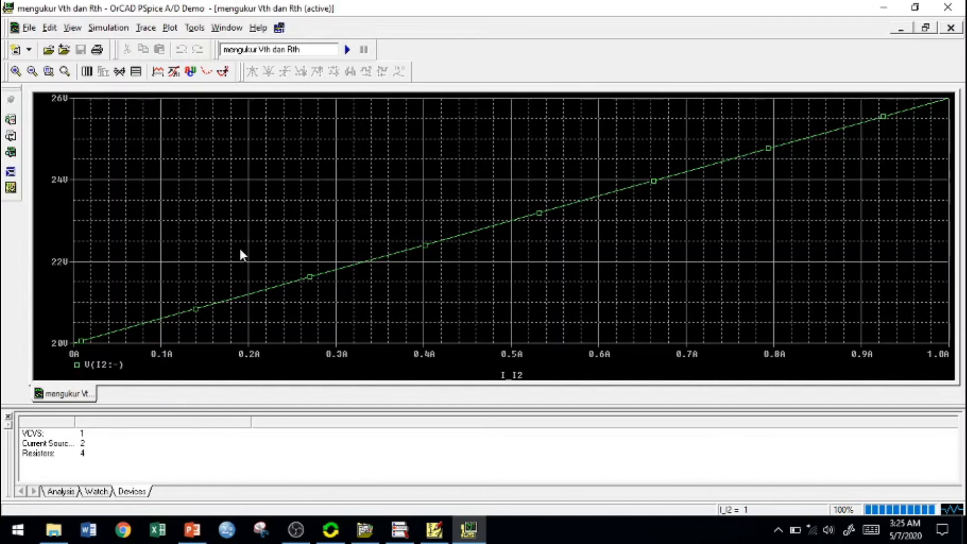
# - Set the X axis to a user-defined range of 0A to 1.0A and its grid to manual 200m major spacing with 2 minor intervals
pyautogui.rightClick(251, 267)
pyautogui.click(261, 274)
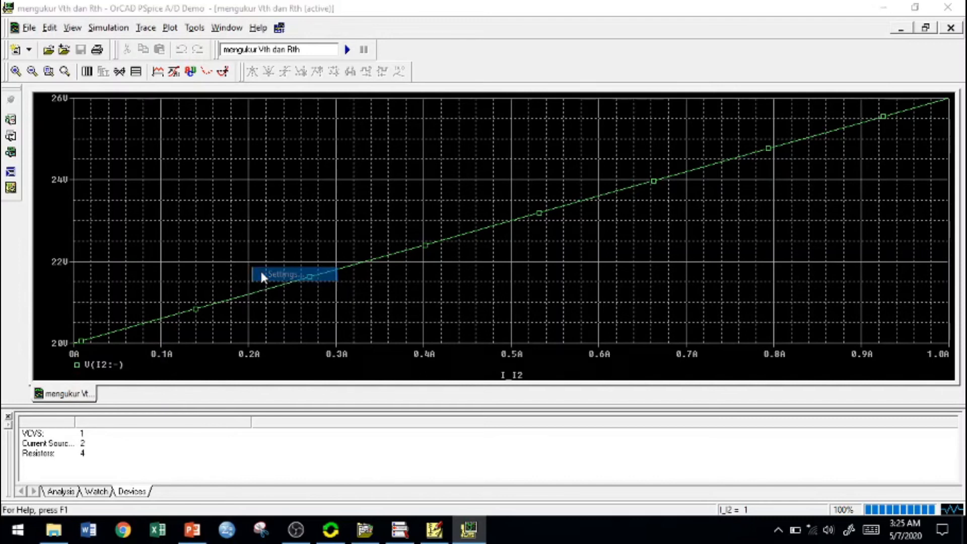
pyautogui.click(340, 134)
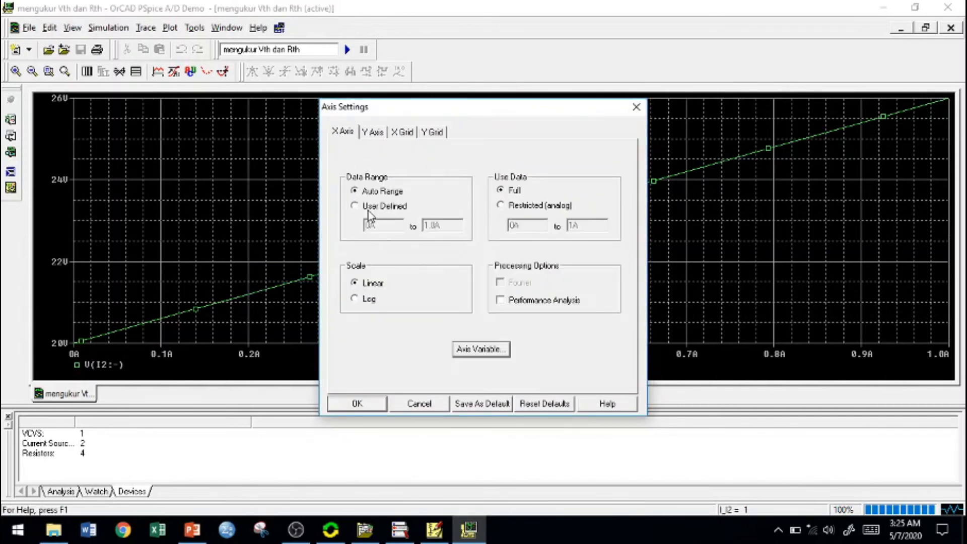
pyautogui.click(361, 207)
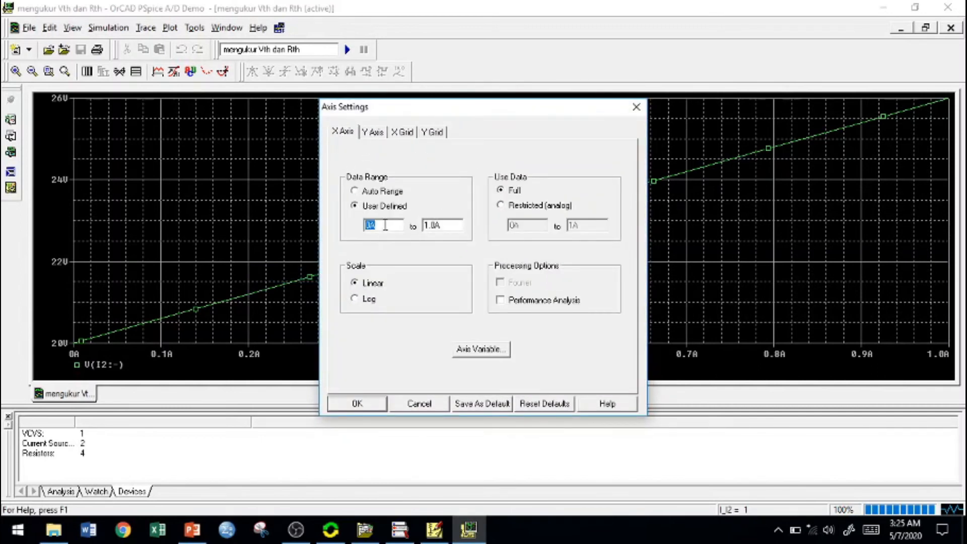
pyautogui.click(405, 134)
pyautogui.click(384, 157)
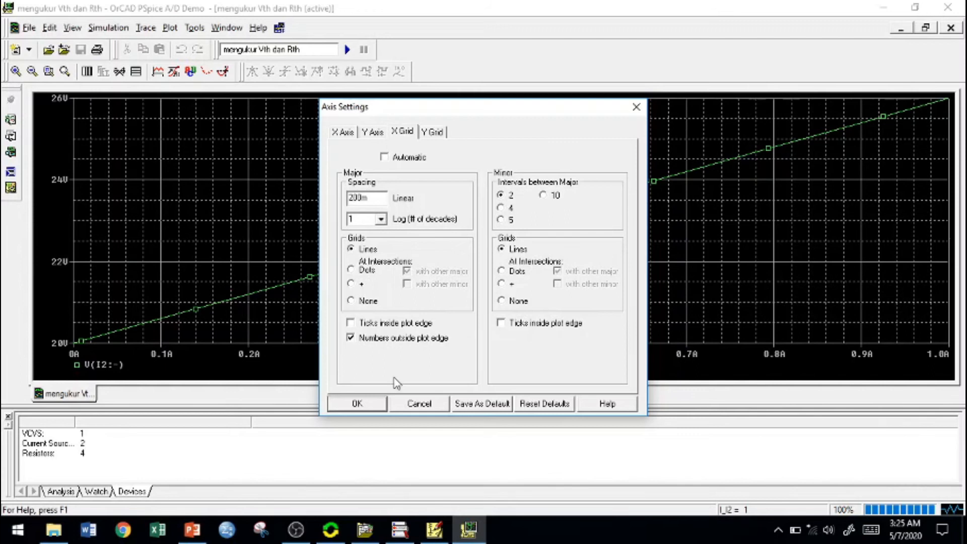
pyautogui.click(380, 405)
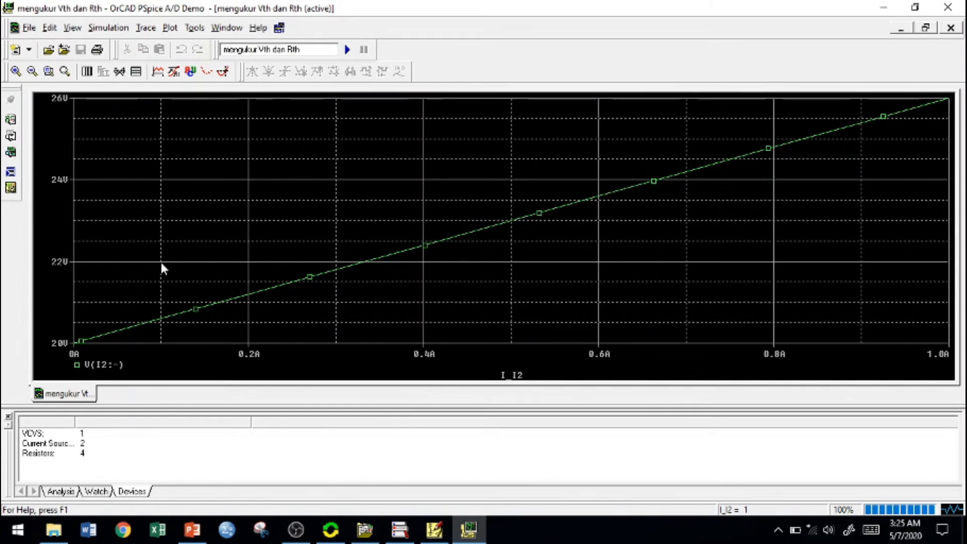
# - Change the line pattern of the X major grid from solid to dotted
pyautogui.rightClick(249, 177)
pyautogui.click(282, 200)
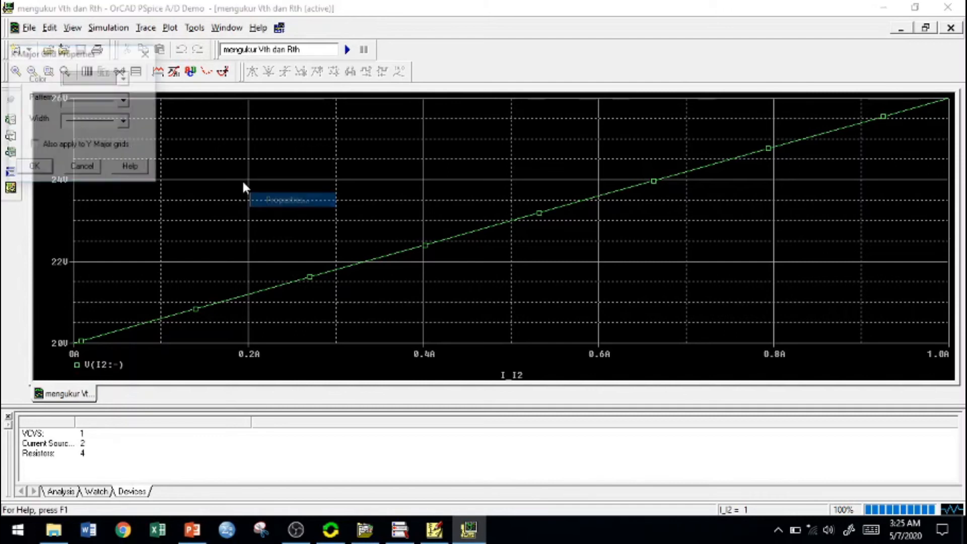
pyautogui.click(111, 101)
pyautogui.click(111, 146)
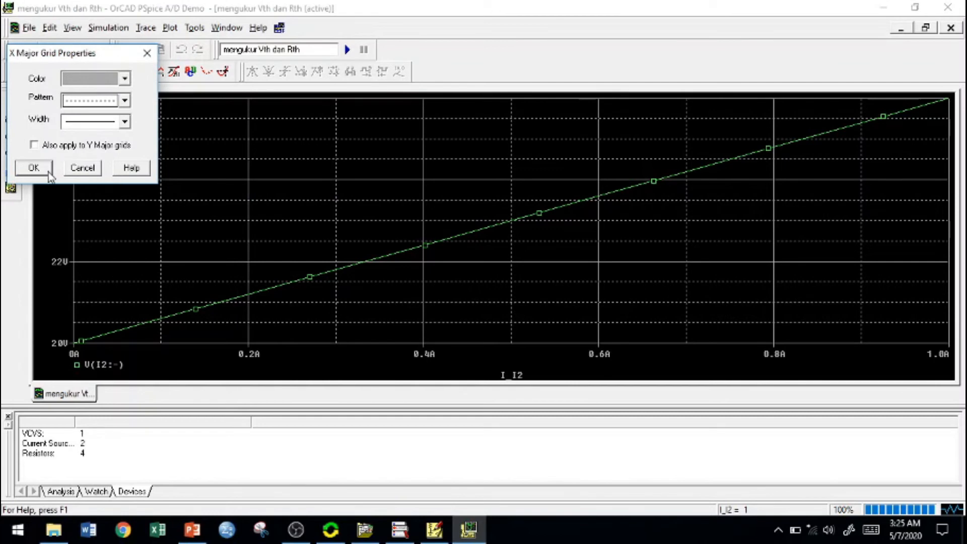
pyautogui.click(34, 167)
# - Change the Y major grid's line pattern to dotted as well
pyautogui.rightClick(318, 183)
pyautogui.click(332, 202)
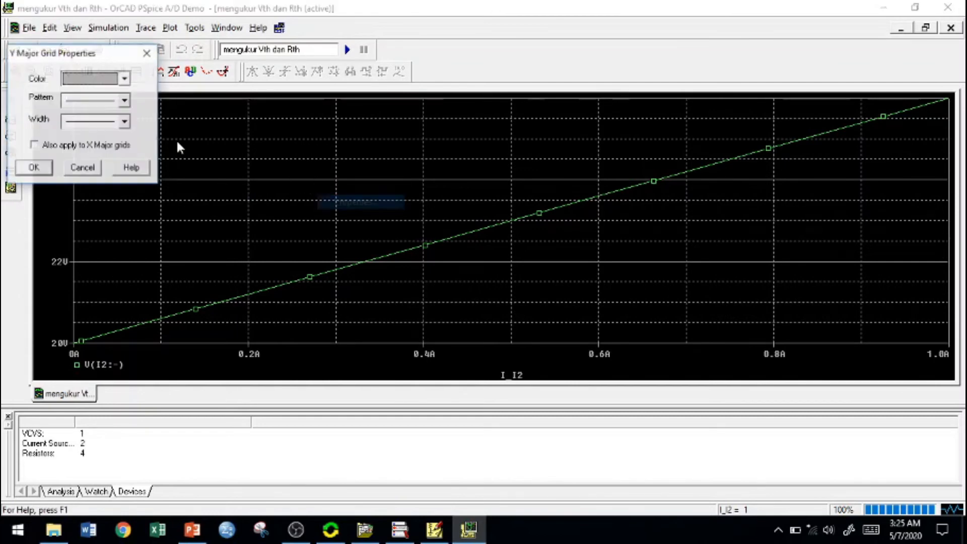
pyautogui.click(93, 101)
pyautogui.click(88, 142)
pyautogui.click(34, 167)
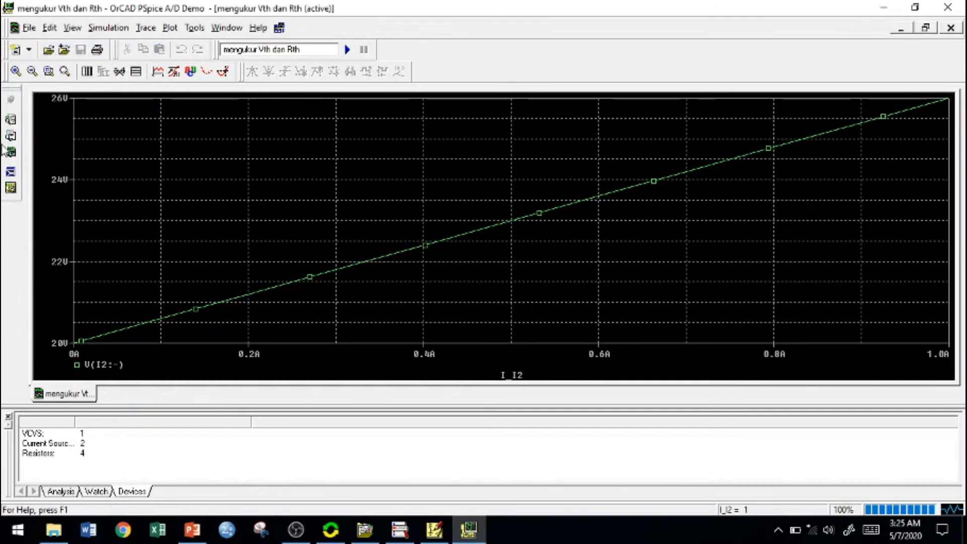
# - Check the plot's print preview, zooming in on the page, and return to the plot
pyautogui.click(29, 27)
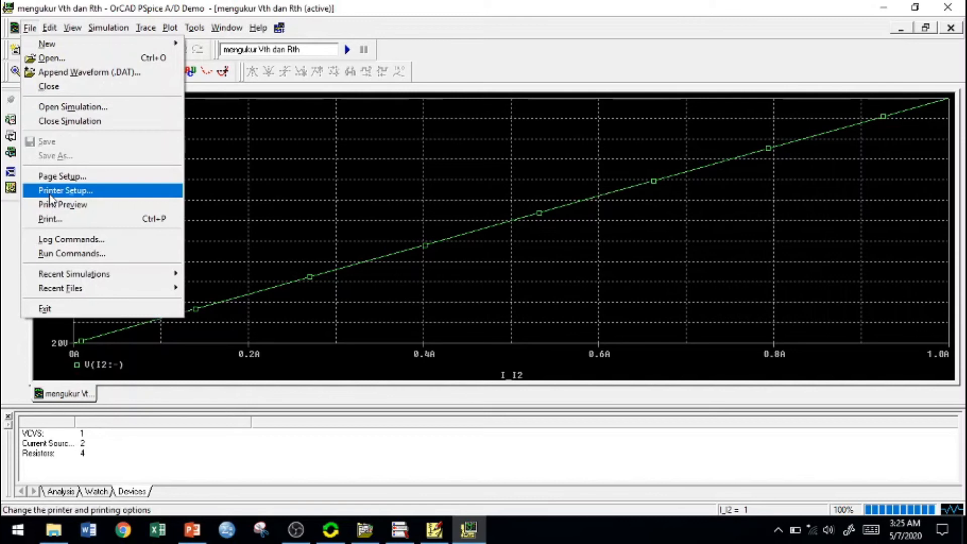
pyautogui.click(59, 206)
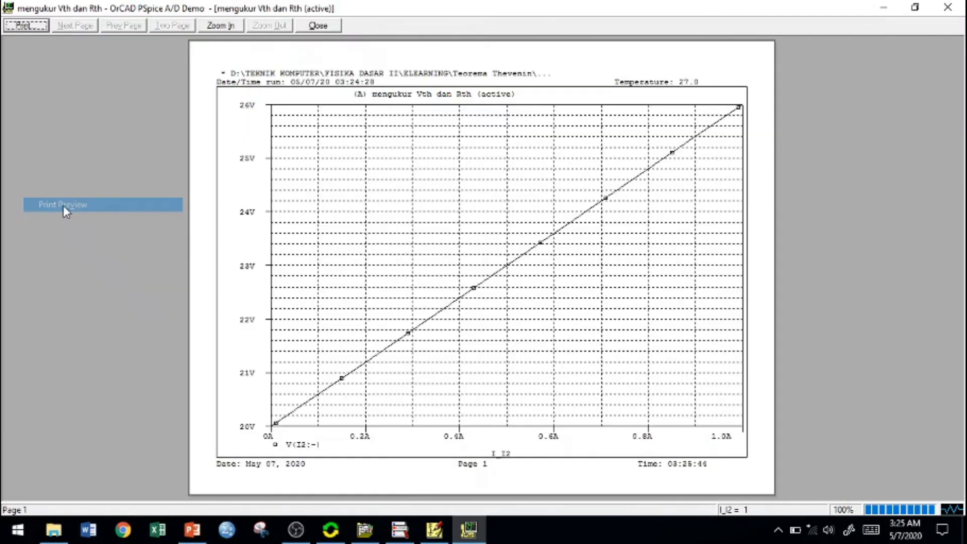
pyautogui.click(558, 229)
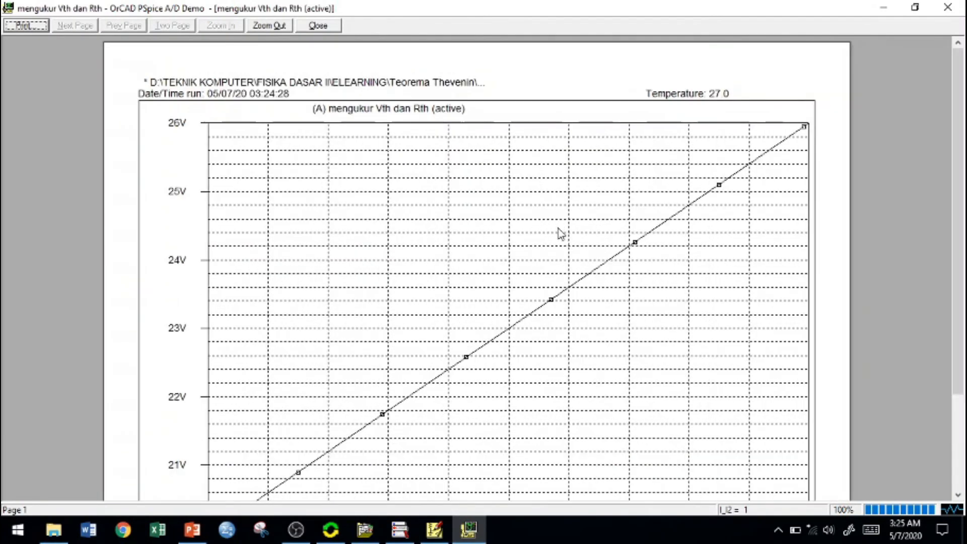
pyautogui.click(454, 298)
pyautogui.click(327, 29)
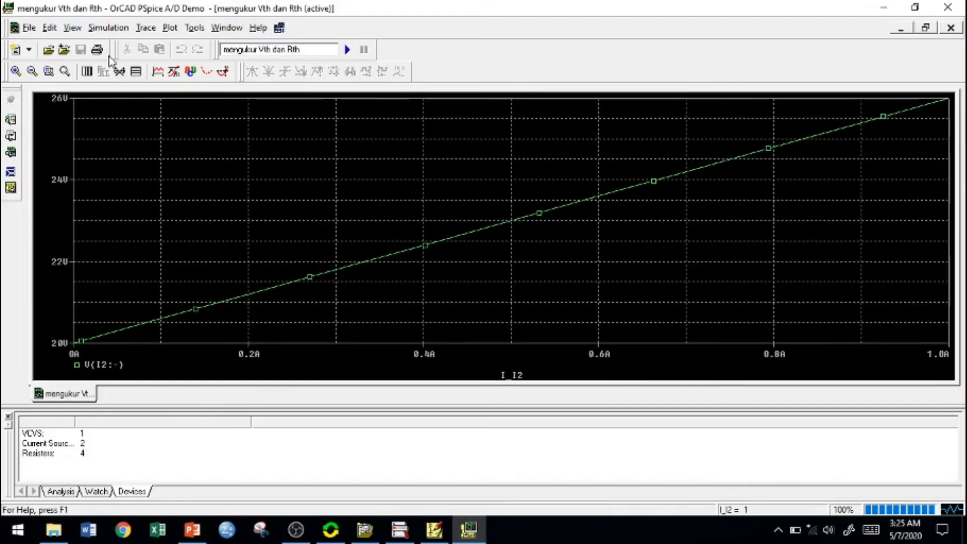
# - Set the left, right, top and bottom page margins to 2 in the page setup
pyautogui.click(30, 27)
pyautogui.click(50, 178)
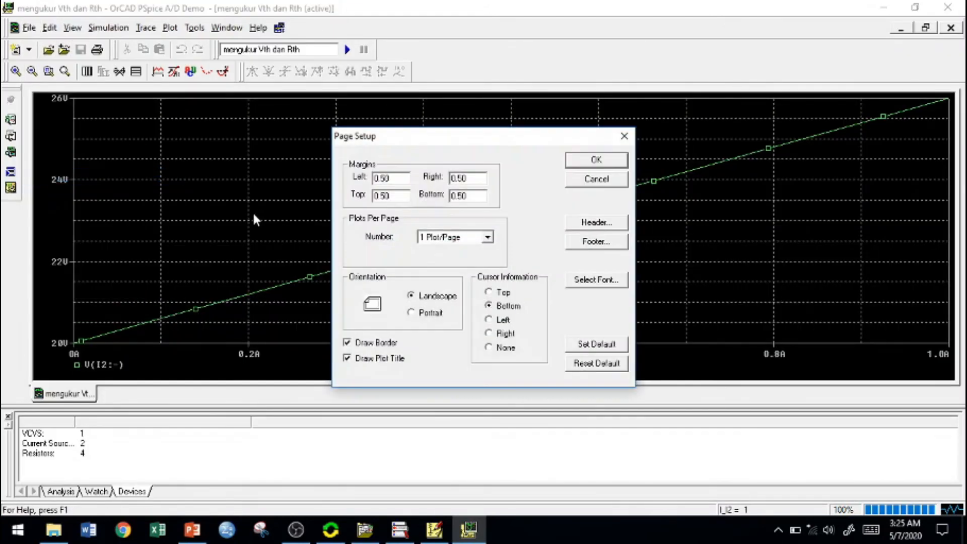
pyautogui.moveTo(406, 177); pyautogui.dragTo(415, 197)
pyautogui.write('22')
pyautogui.write('2')
pyautogui.moveTo(475, 179); pyautogui.dragTo(450, 196)
pyautogui.write('2')
# - Set the page layout to 2 plots per page in portrait orientation
pyautogui.click(487, 236)
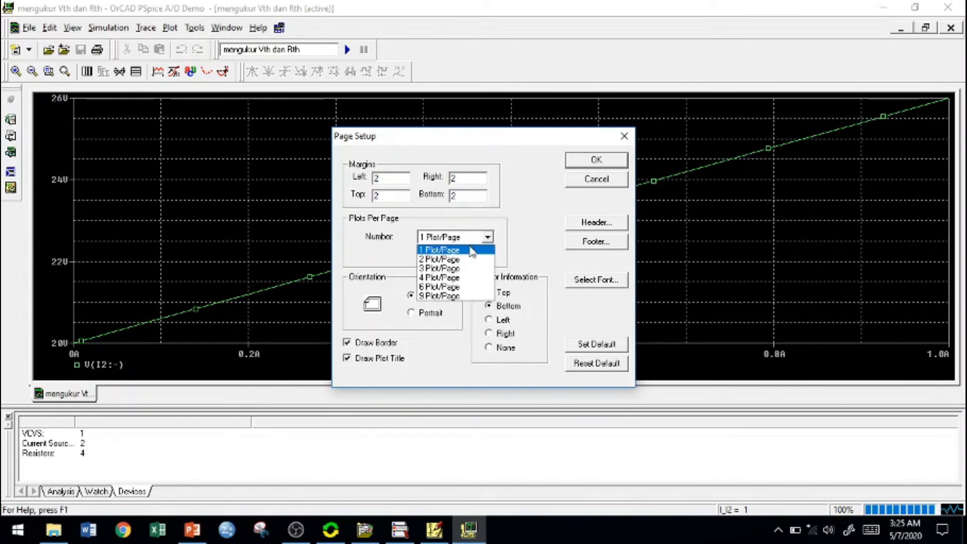
pyautogui.click(472, 259)
pyautogui.click(430, 315)
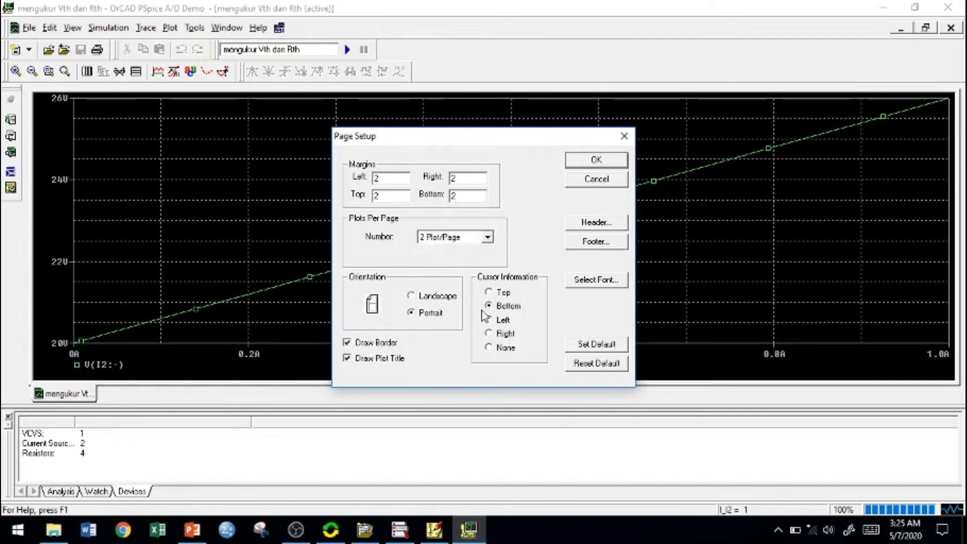
# - Clear the center title code and the right-side Temperature entry from the page header
pyautogui.click(596, 228)
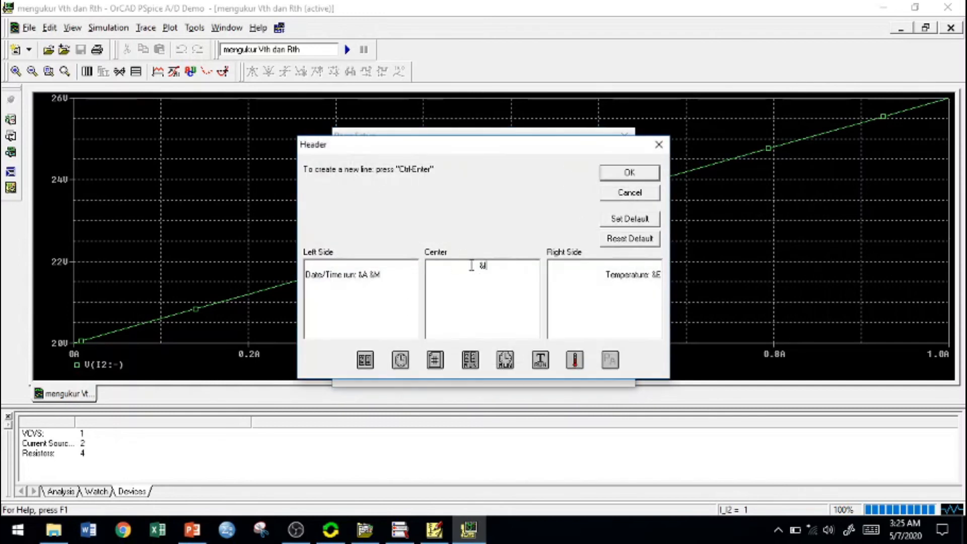
pyautogui.moveTo(605, 274); pyautogui.dragTo(662, 275)
pyautogui.press('Delete')
pyautogui.click(630, 173)
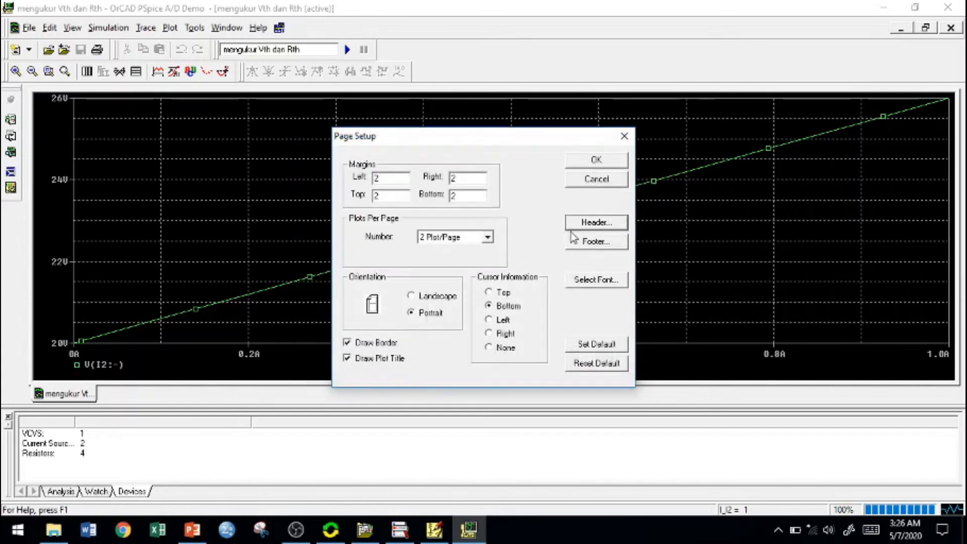
# - Clear the page number and time entries from the footer, and turn off the page border
pyautogui.click(588, 241)
pyautogui.moveTo(440, 271); pyautogui.dragTo(537, 270)
pyautogui.press('Delete')
pyautogui.moveTo(630, 266); pyautogui.dragTo(661, 266)
pyautogui.press('Delete')
pyautogui.click(641, 173)
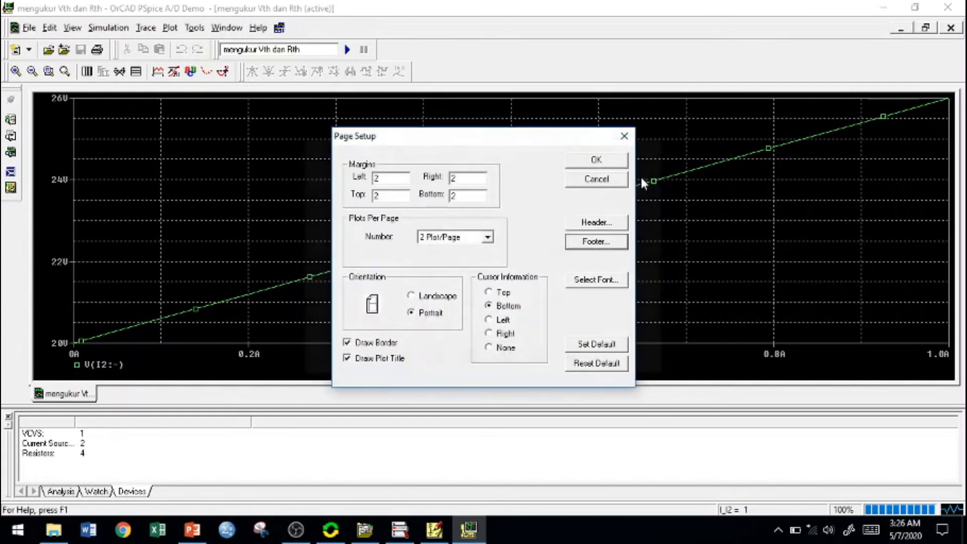
pyautogui.click(347, 342)
pyautogui.click(611, 160)
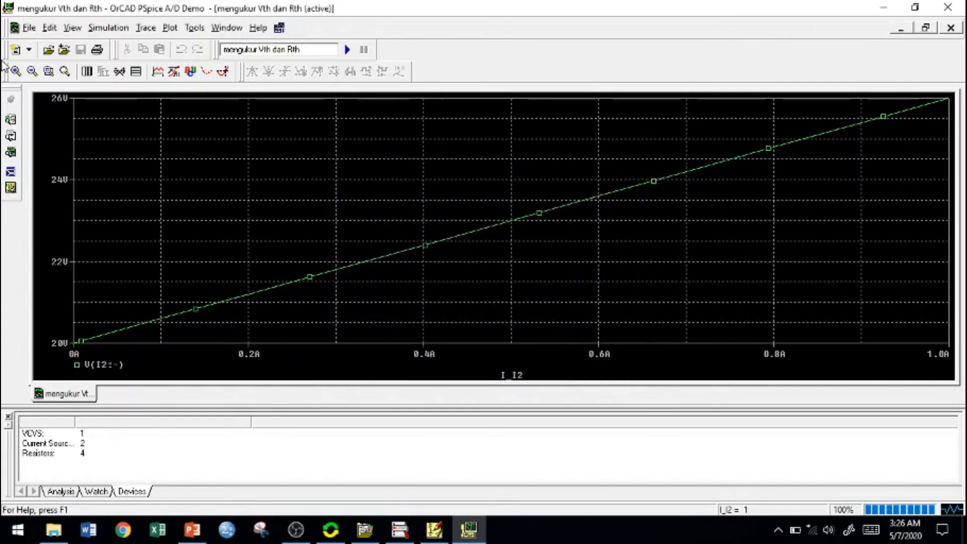
# - Inspect the print preview with the new page setup, enlarging the plot, and close the preview
pyautogui.click(30, 28)
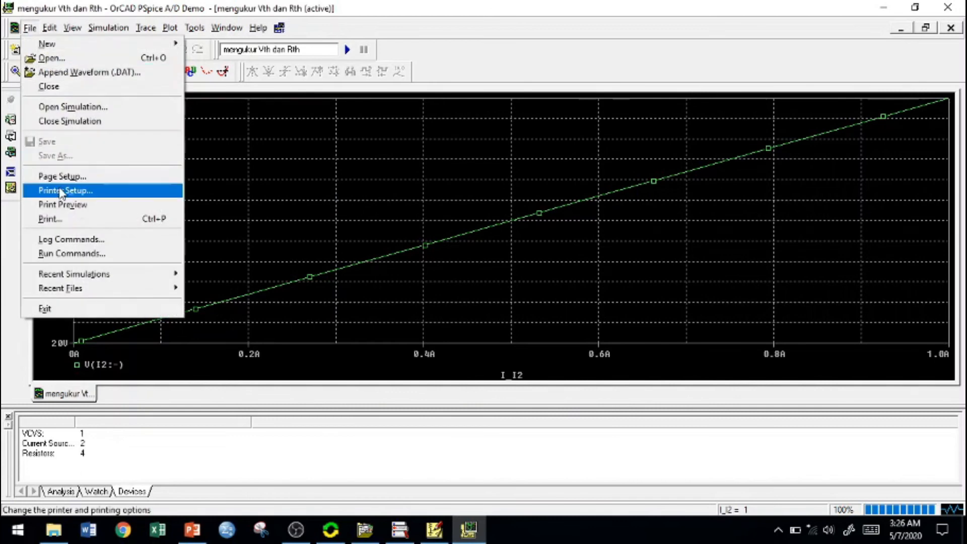
pyautogui.click(65, 204)
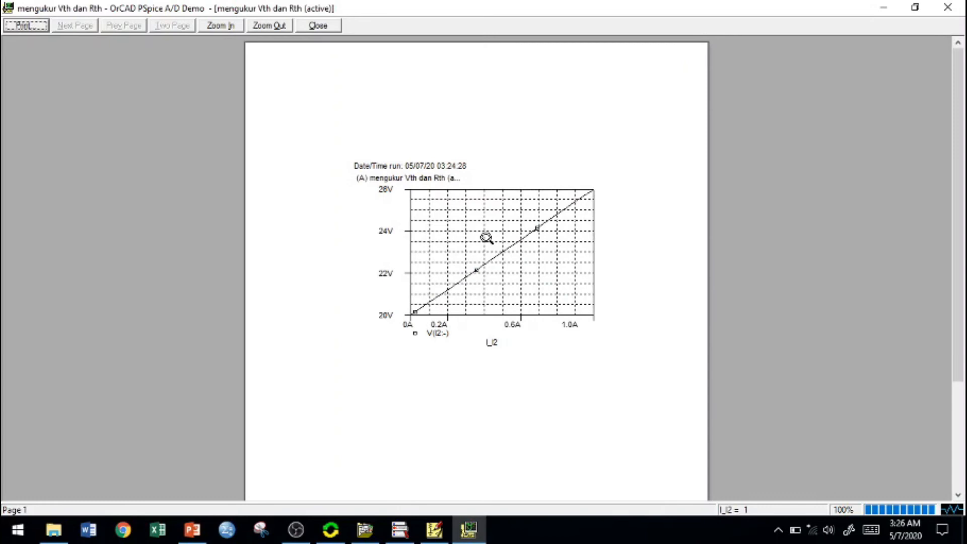
pyautogui.click(434, 238)
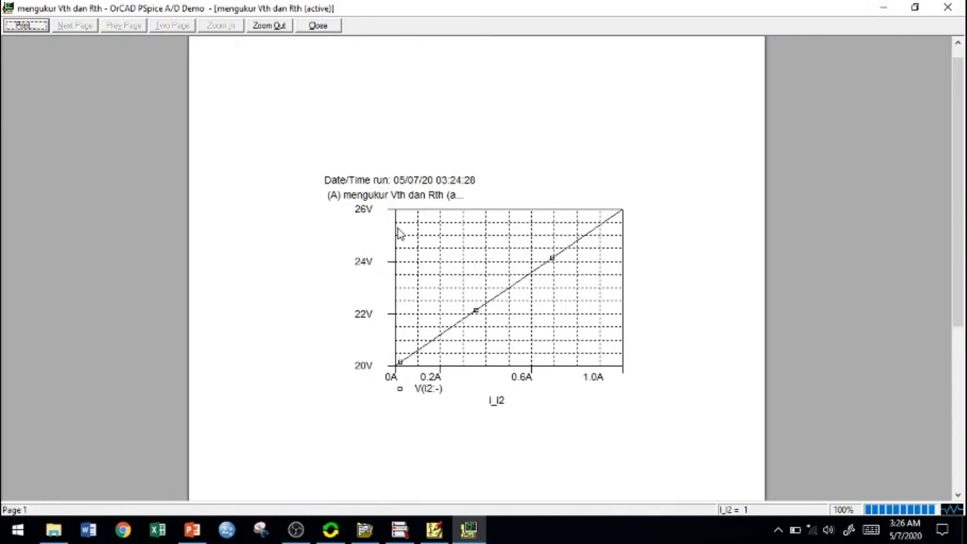
pyautogui.click(317, 26)
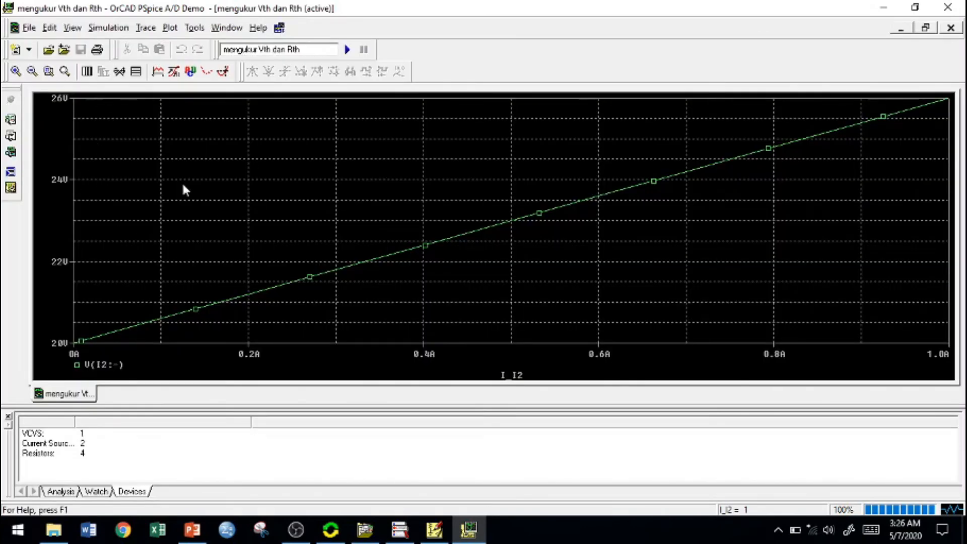
# - Remove the minor grid lines of the Y axis by setting its minor grids to None
pyautogui.rightClick(248, 193)
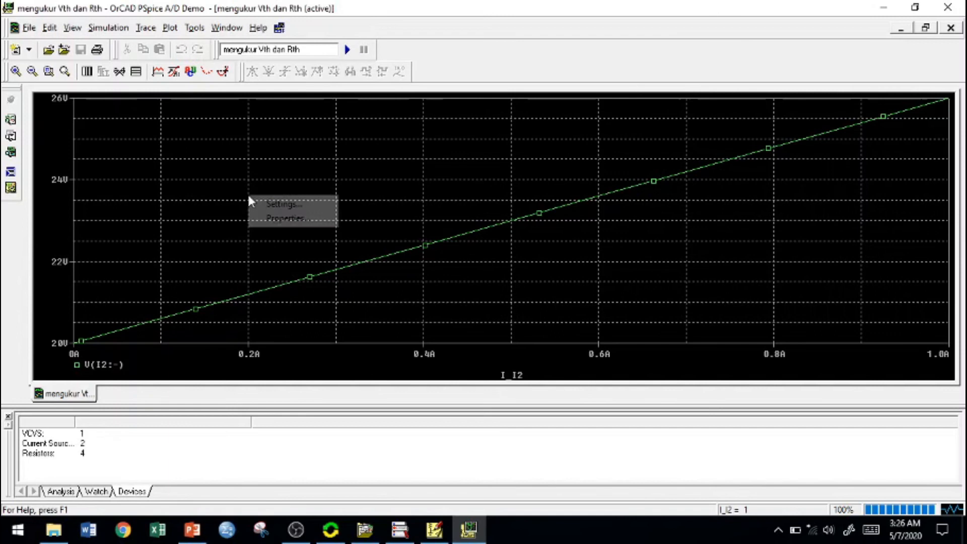
pyautogui.click(260, 204)
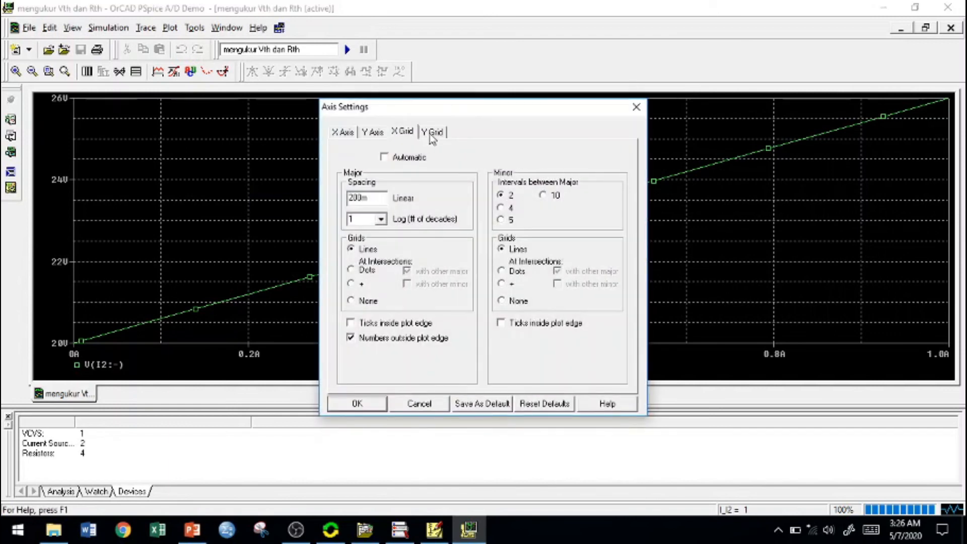
pyautogui.click(432, 132)
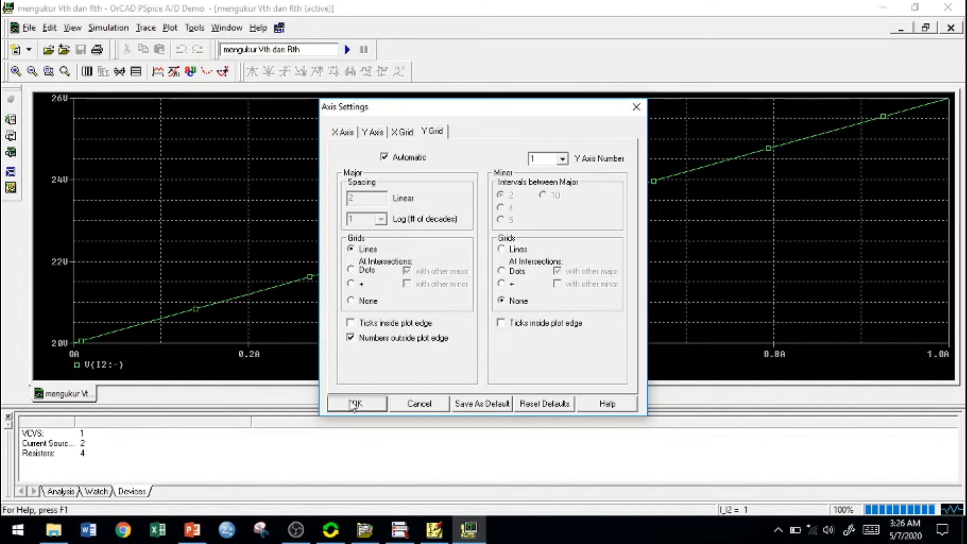
pyautogui.click(352, 402)
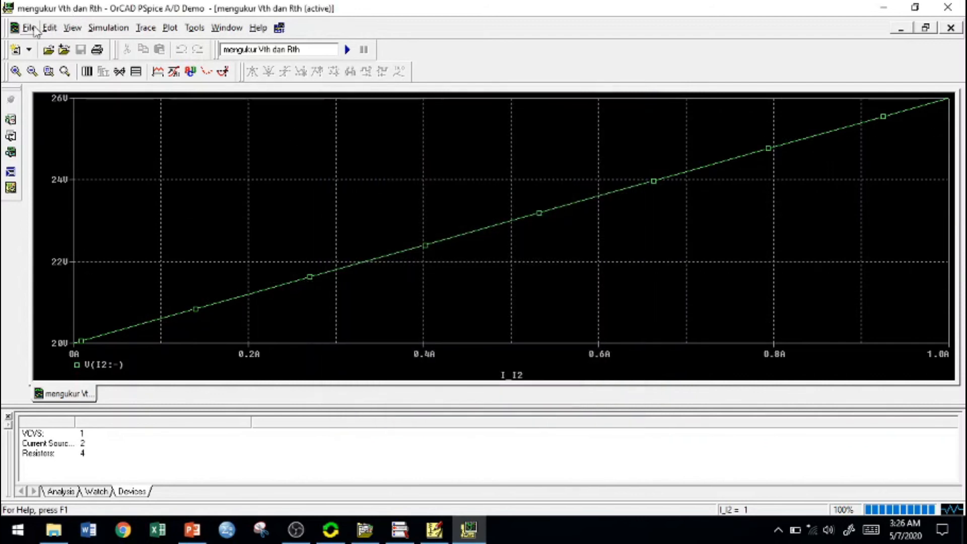
# - Inspect the plot enlarged in the print preview with the reduced Y grid, and close the simulation window
pyautogui.click(29, 28)
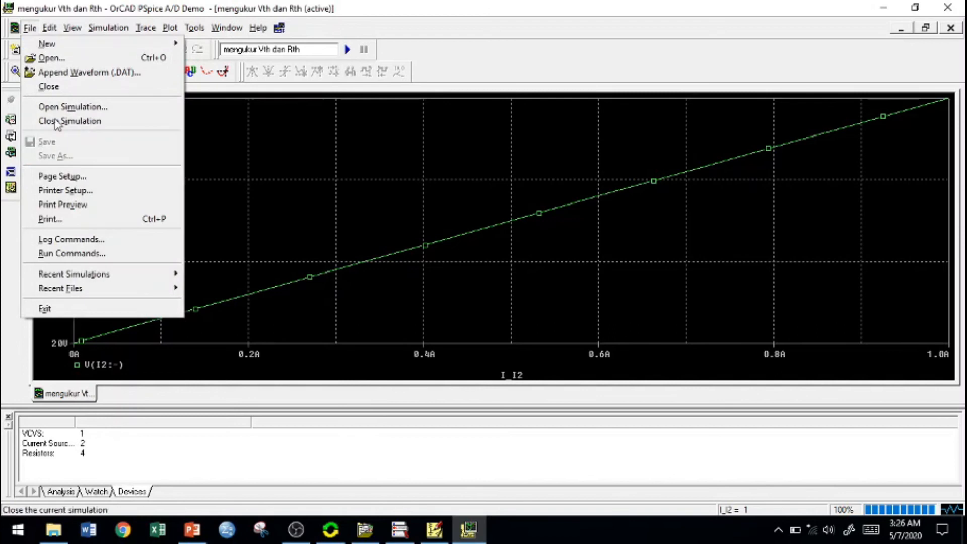
pyautogui.click(83, 204)
pyautogui.click(560, 232)
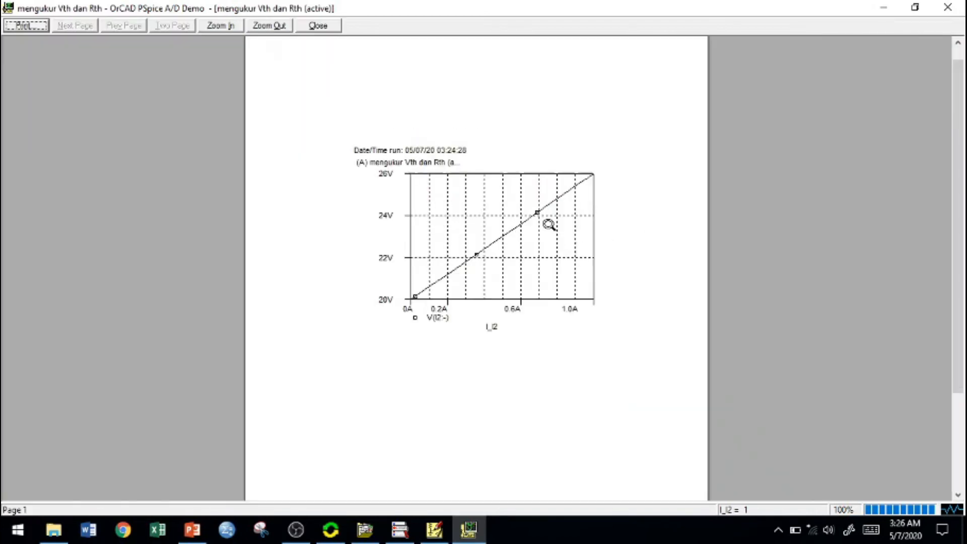
pyautogui.click(542, 243)
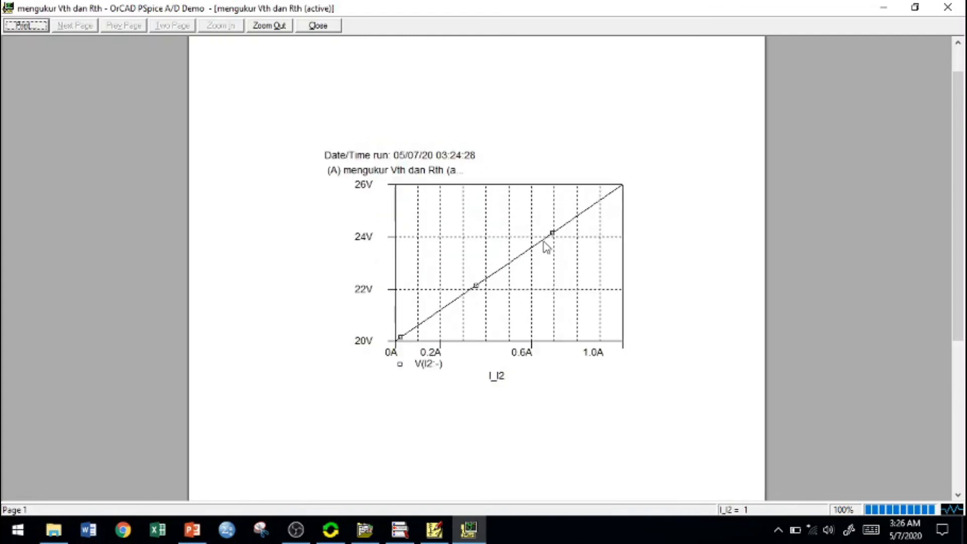
pyautogui.click(948, 7)
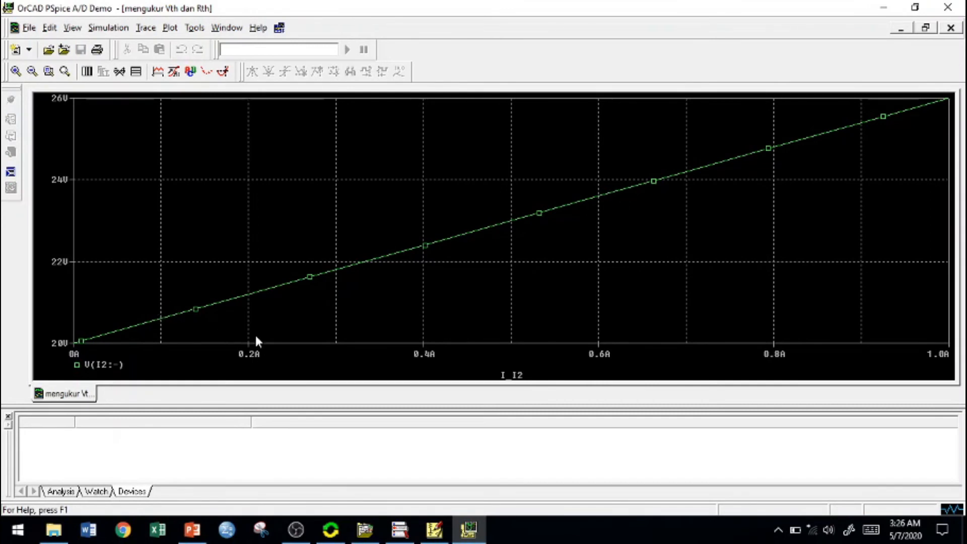
# - Remove the minor grid lines of the X axis by setting its minor grids to None
pyautogui.rightClick(246, 172)
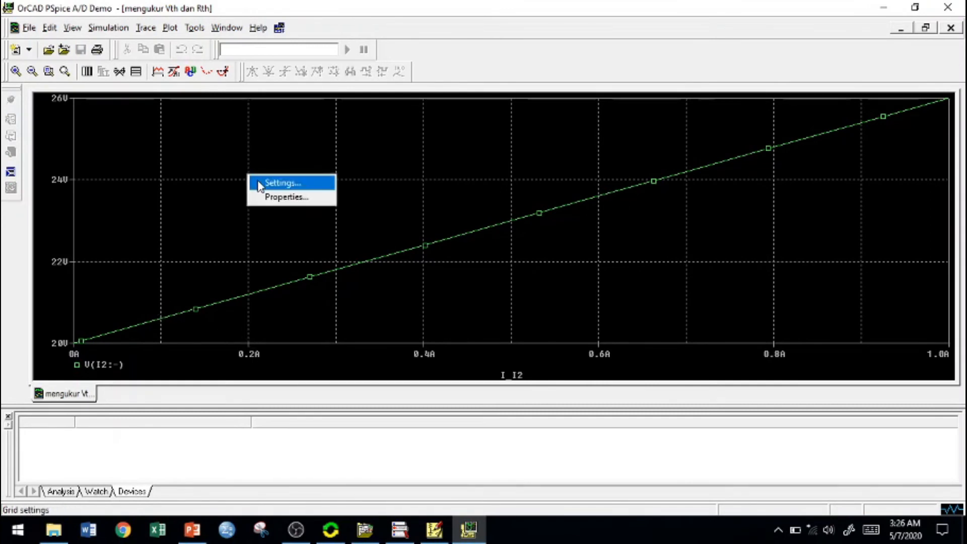
pyautogui.click(257, 182)
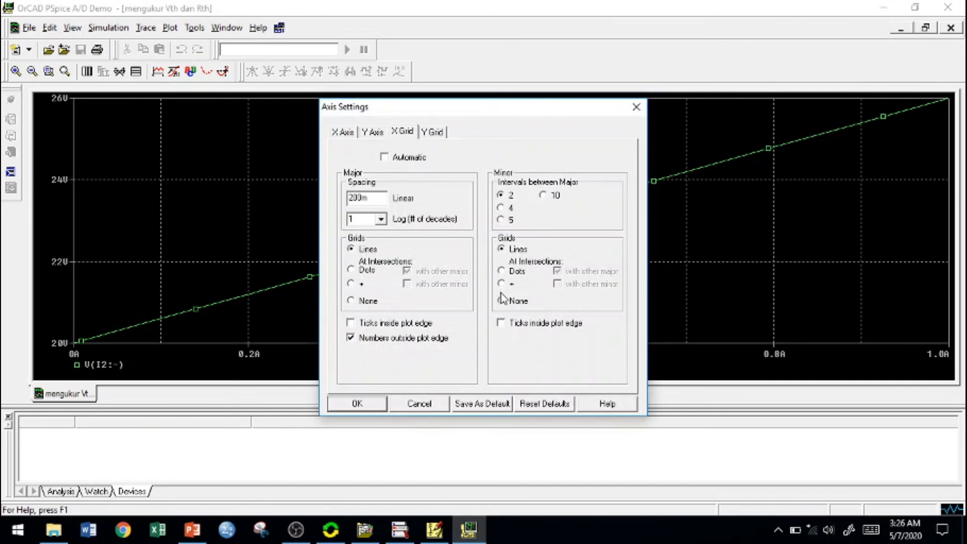
pyautogui.click(367, 404)
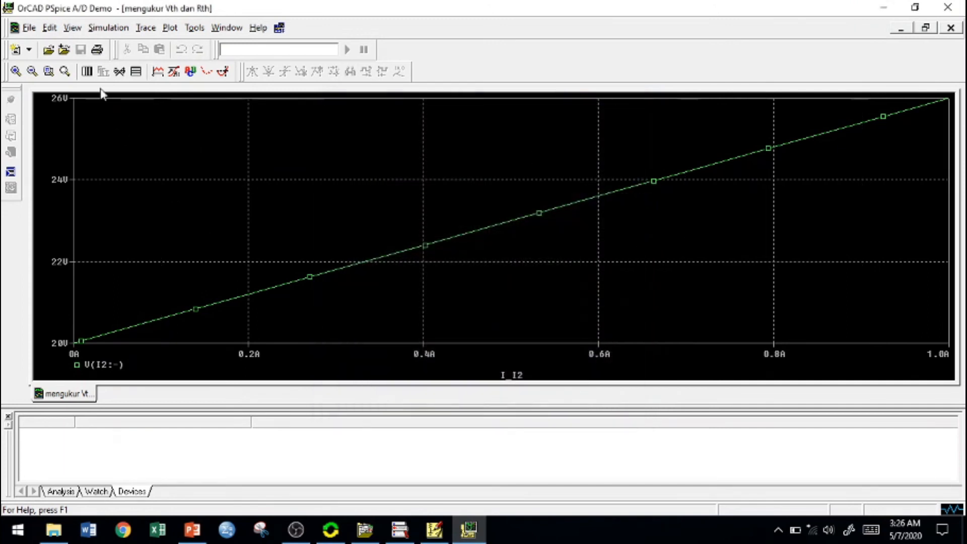
# - Print the plot to a PDF with the Foxit Reader PDF Printer, saving it as "mengukur Vth dan Rth" in the PSpice folder
pyautogui.click(29, 27)
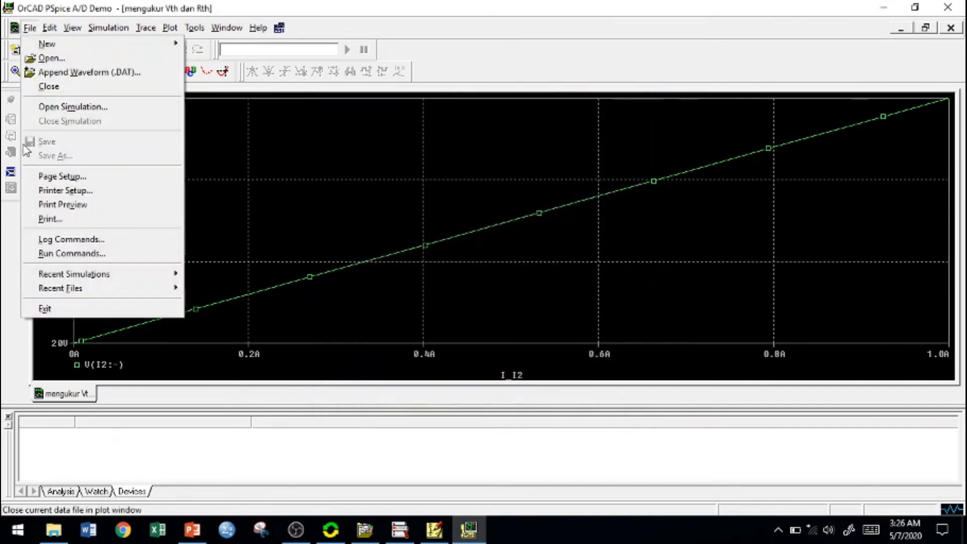
pyautogui.click(70, 218)
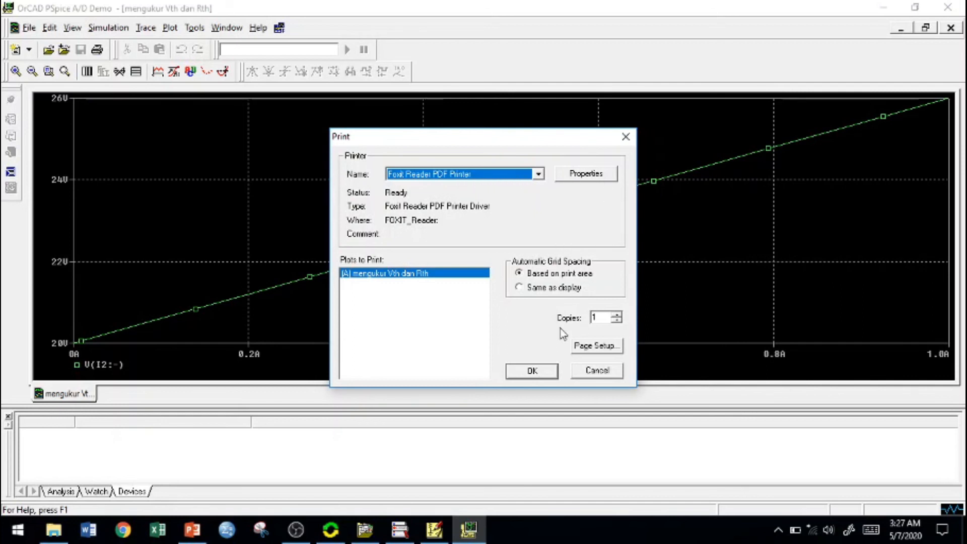
pyautogui.click(534, 365)
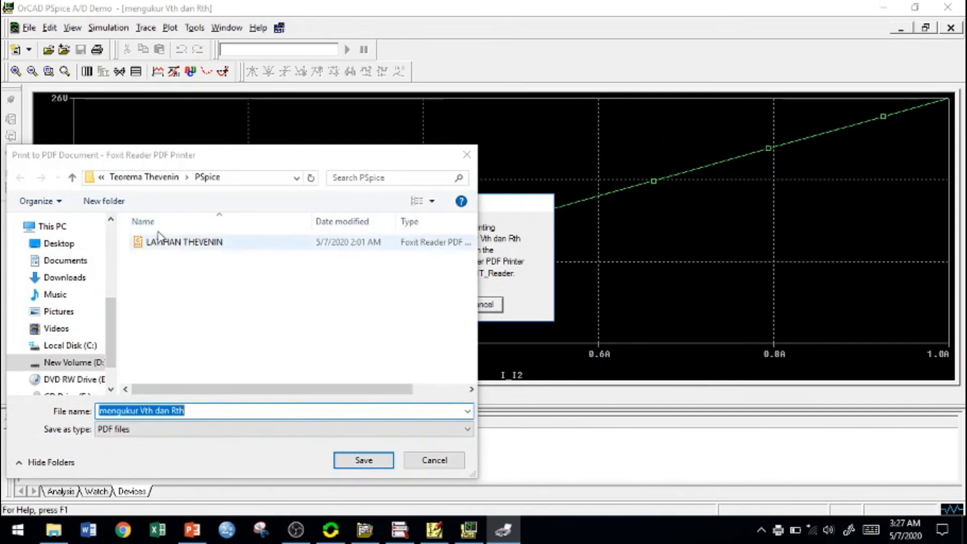
pyautogui.click(357, 458)
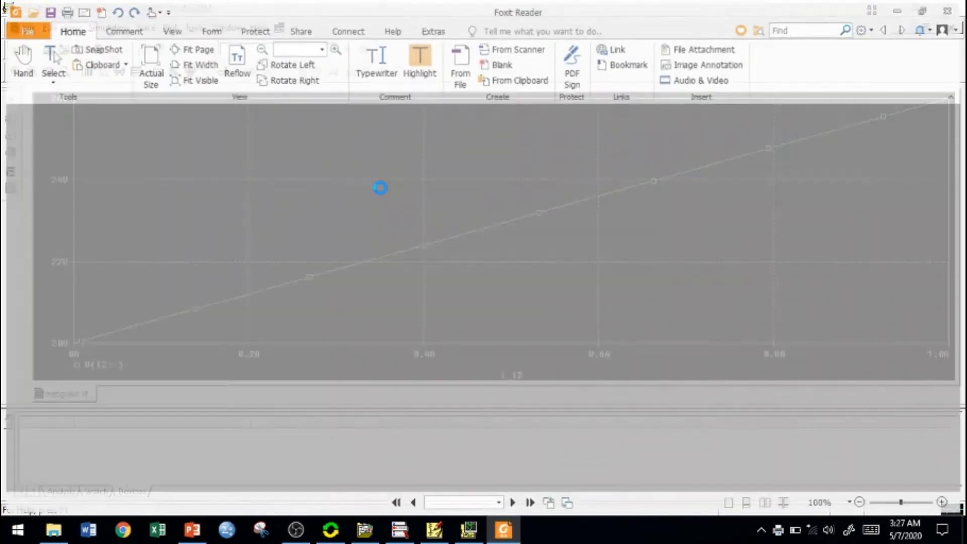
# - Copy a snapshot of the V(I2:-) graph from the PDF, including its axis labels but not the title above it
pyautogui.scroll(-1, 453, 238)
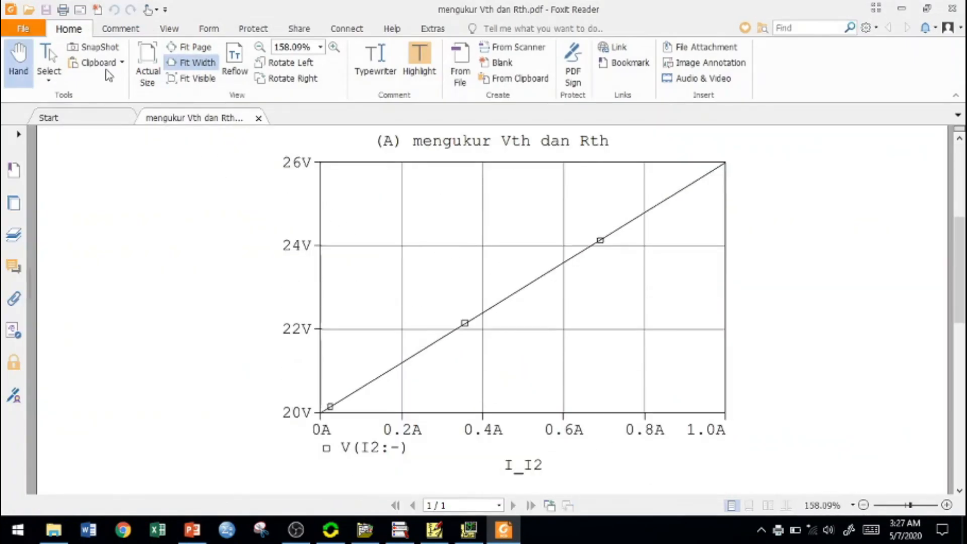
pyautogui.click(97, 46)
pyautogui.moveTo(272, 147); pyautogui.dragTo(745, 473)
pyautogui.click(659, 302)
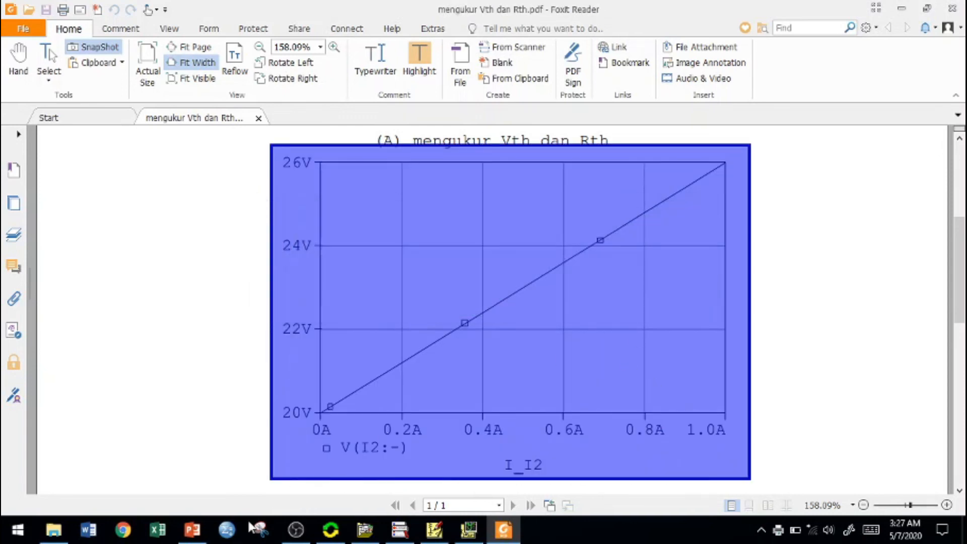
# - Switch to PowerPoint, paste the graph snapshot onto slide 10, shrink it and place it beside the circuit diagram
pyautogui.click(192, 529)
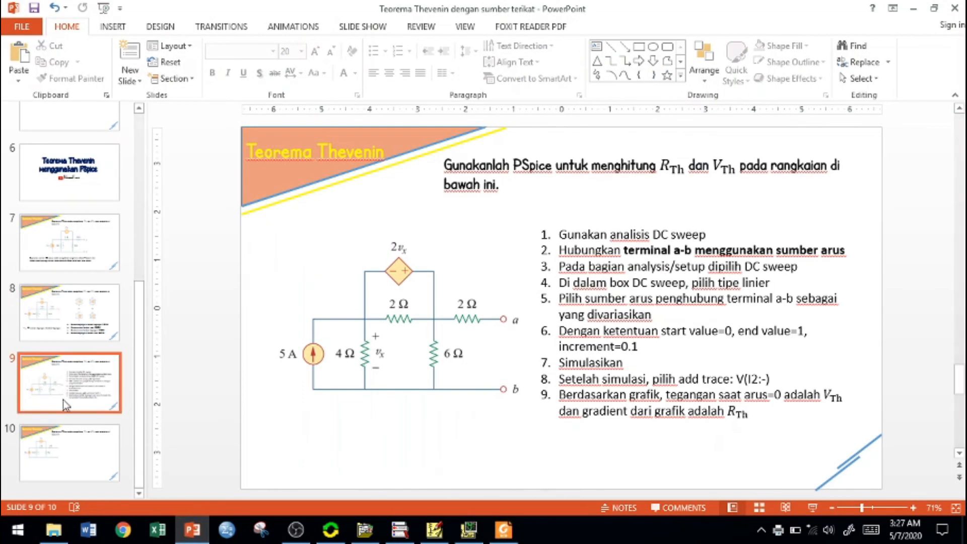
pyautogui.click(67, 447)
pyautogui.hotkey('ctrl', 'v')
pyautogui.moveTo(542, 401); pyautogui.dragTo(669, 389)
pyautogui.moveTo(859, 206); pyautogui.dragTo(778, 252)
pyautogui.moveTo(694, 348); pyautogui.dragTo(707, 327)
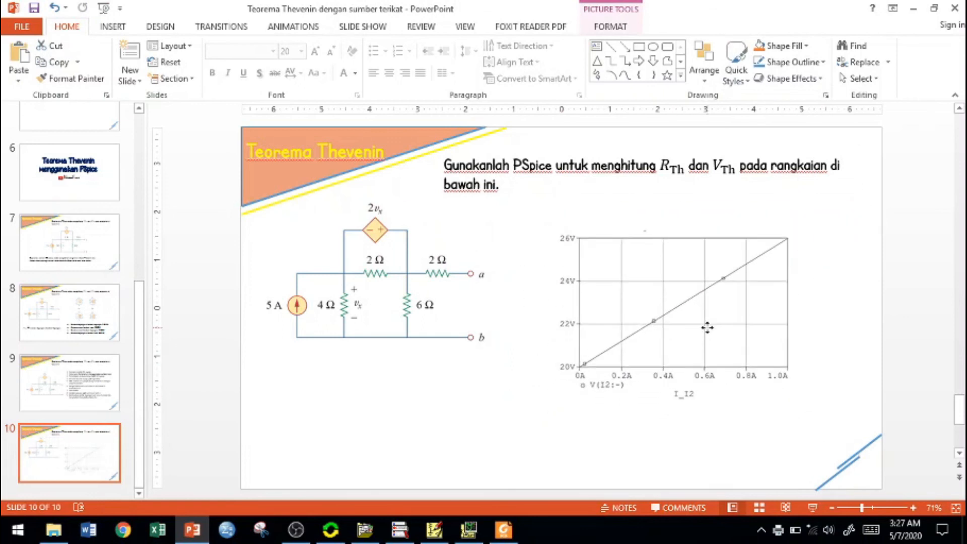